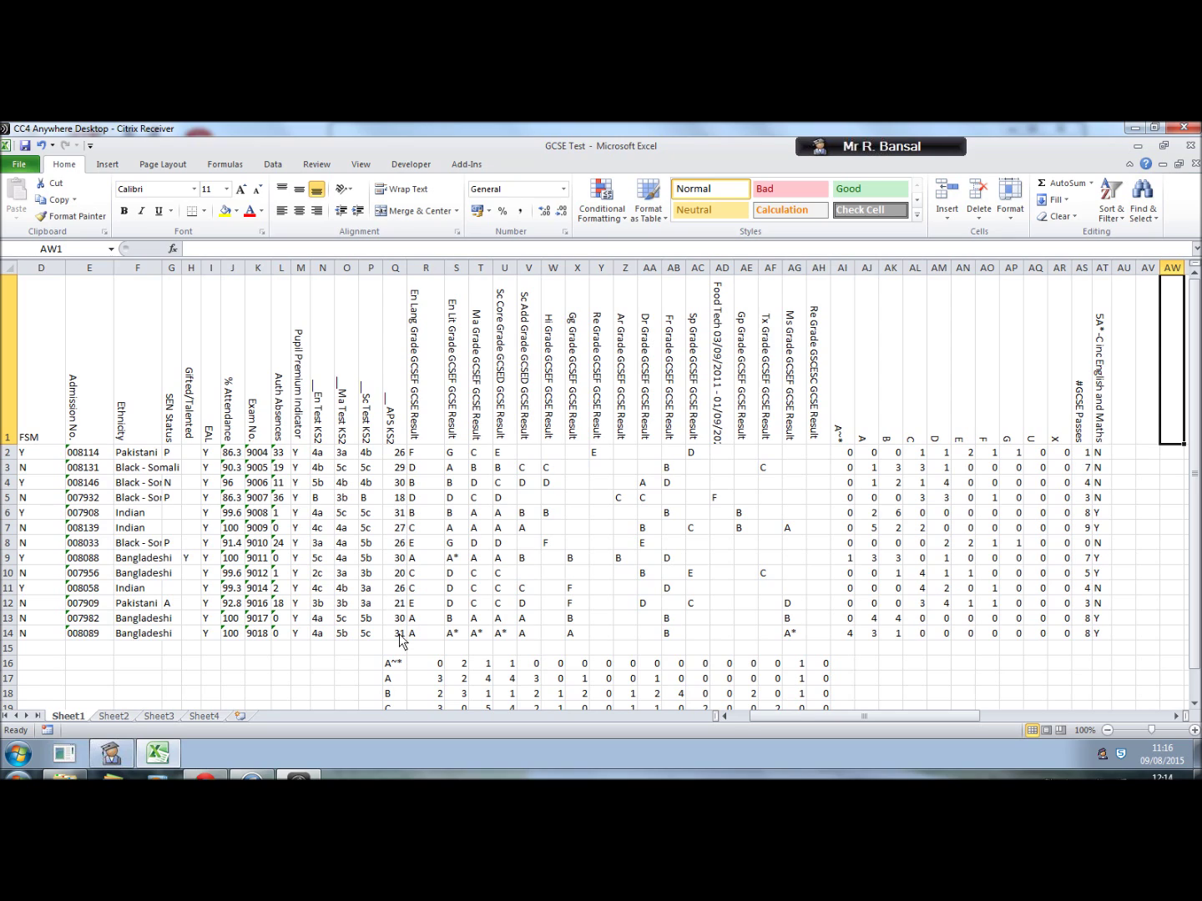
Enter the column headings Sc Count in AU1, Hu Count in AV1 and La Count in AW1
{"action": "type", "text": "La Count"}
{"action": "key", "text": "ctrl+z"}
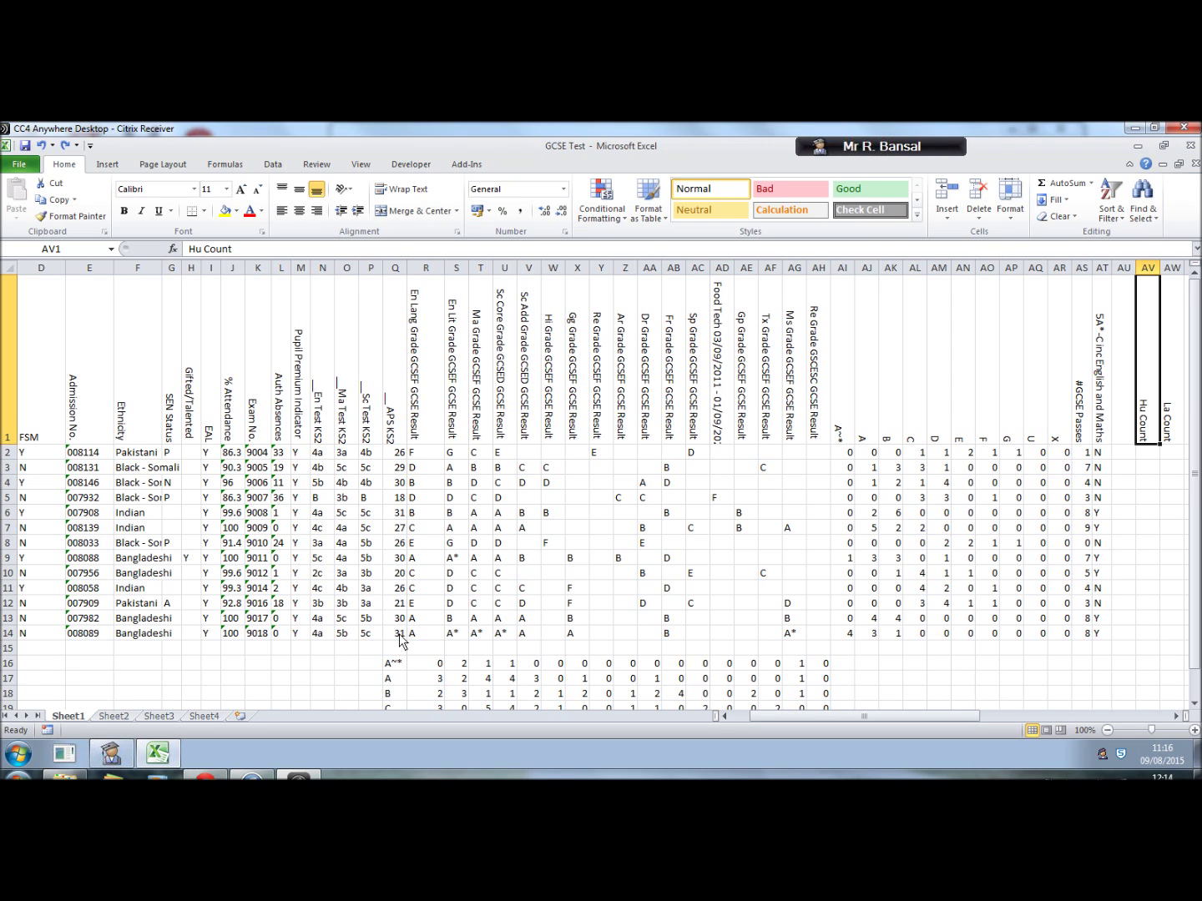
{"action": "key", "text": "Left"}
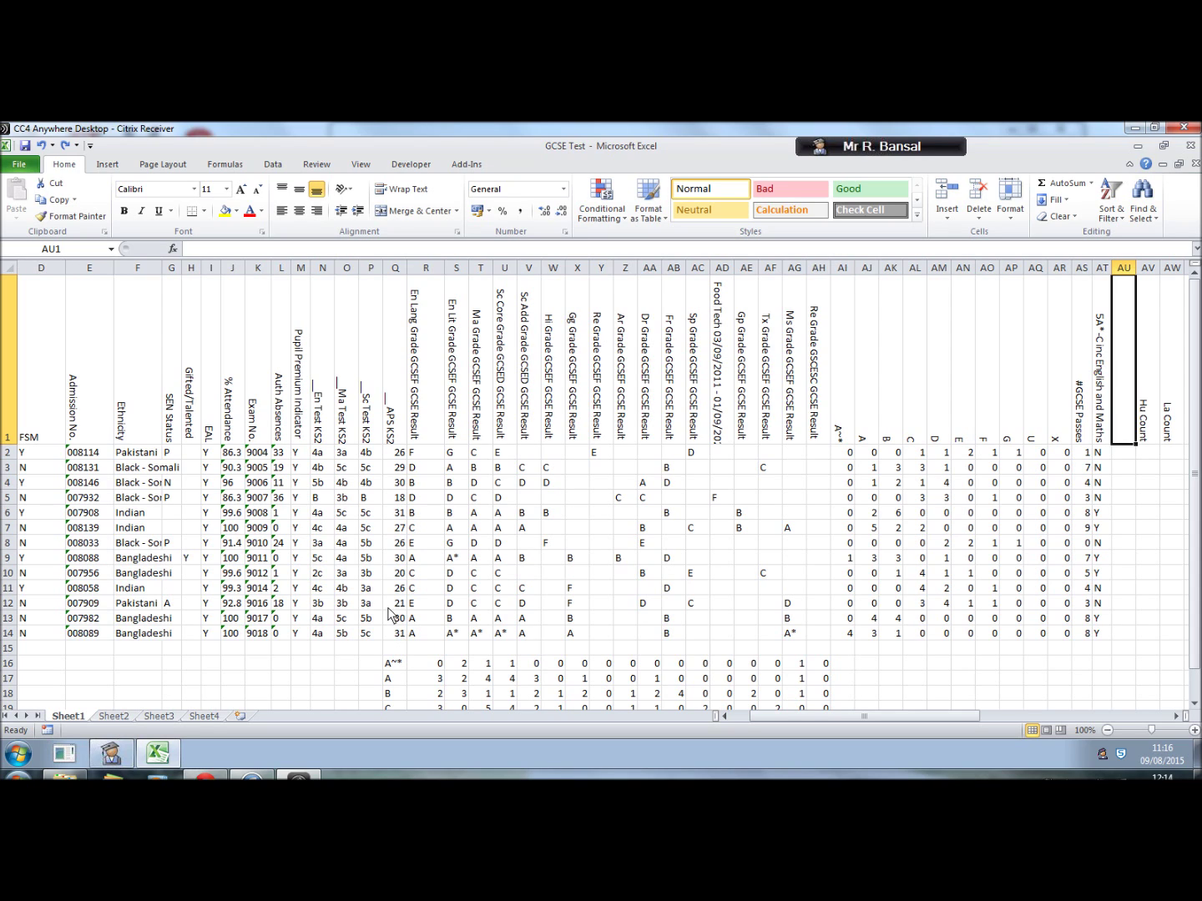
{"action": "type", "text": "Sc Count"}
Begin an IFERROR formula in AU2 with an IF testing whether VLOOKUP(U2,pts,2,FALSE) is greater than 39
{"action": "left_click", "coordinate": [1125, 455]}
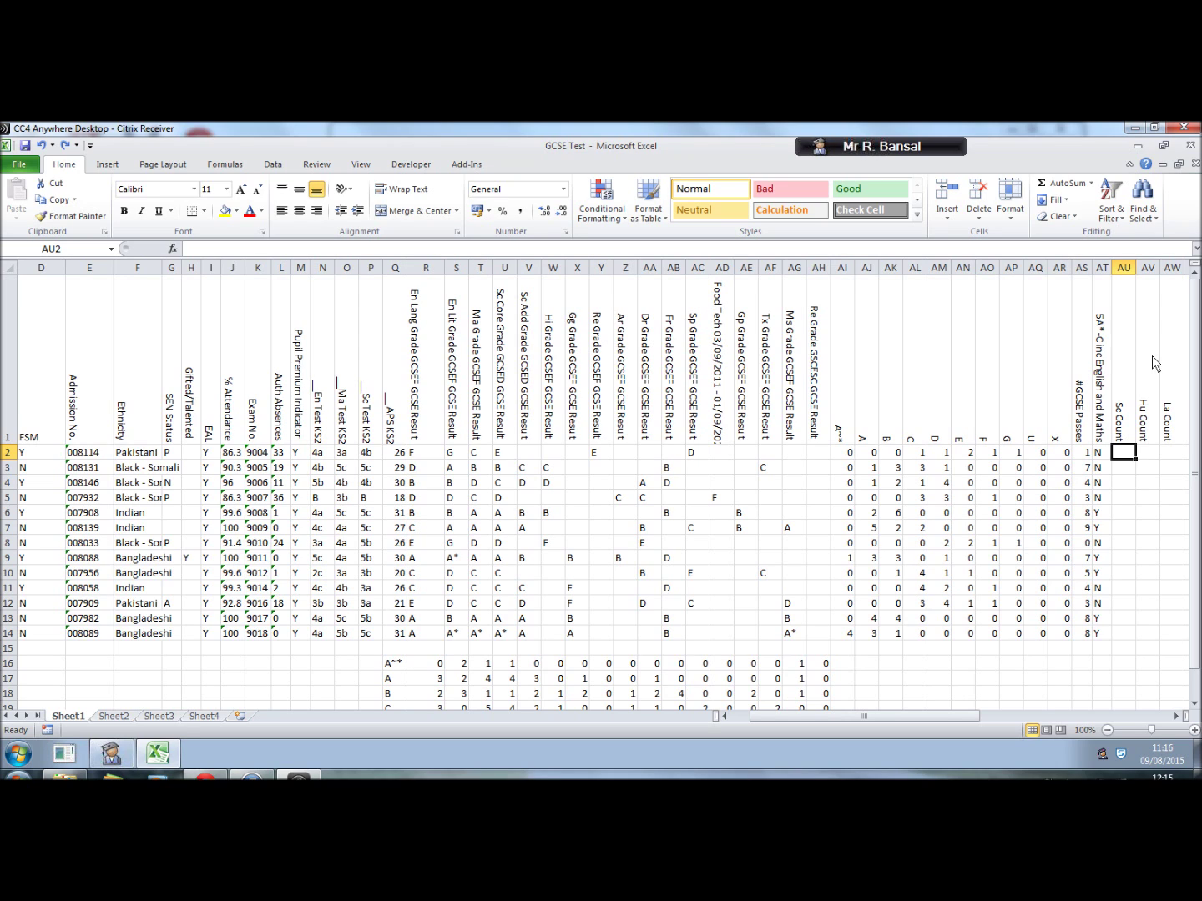
{"action": "type", "text": "="}
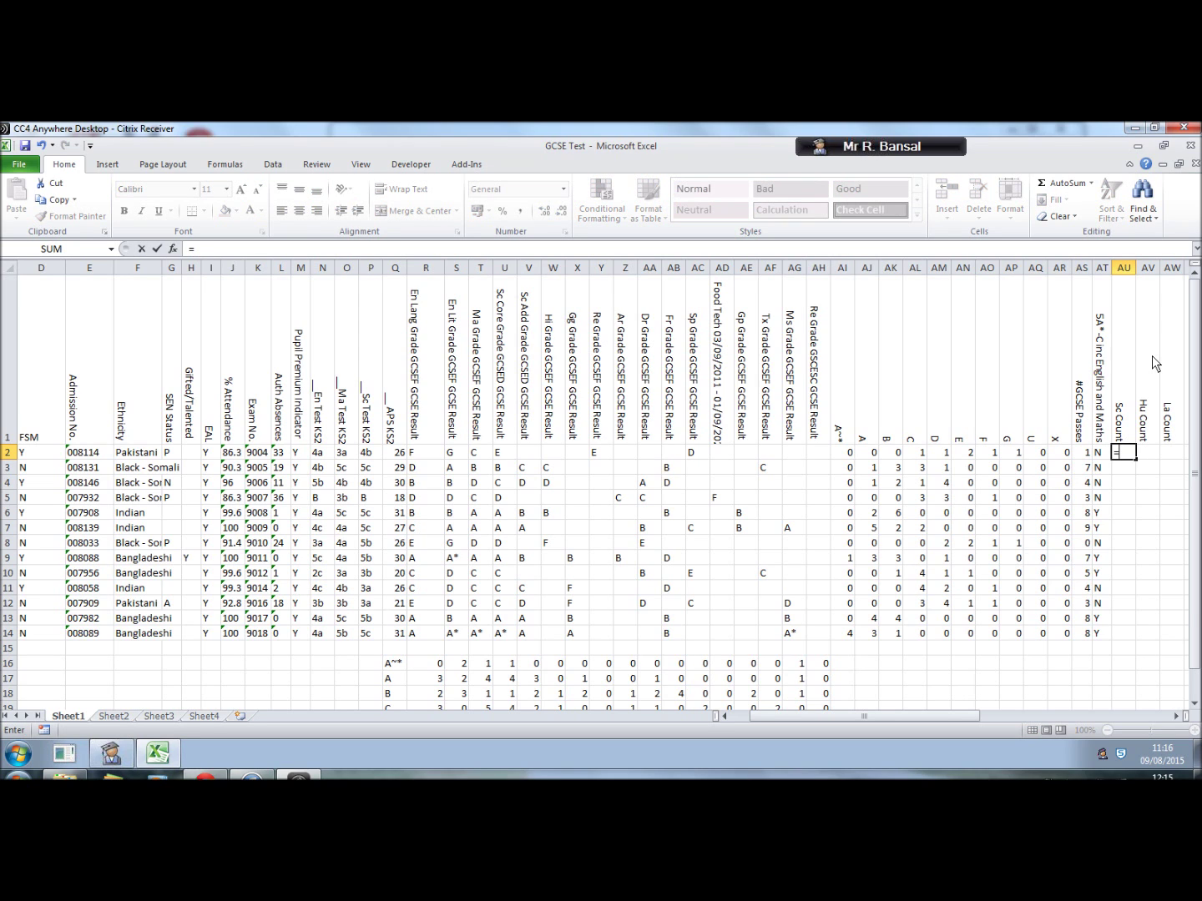
{"action": "type", "text": "iferror"}
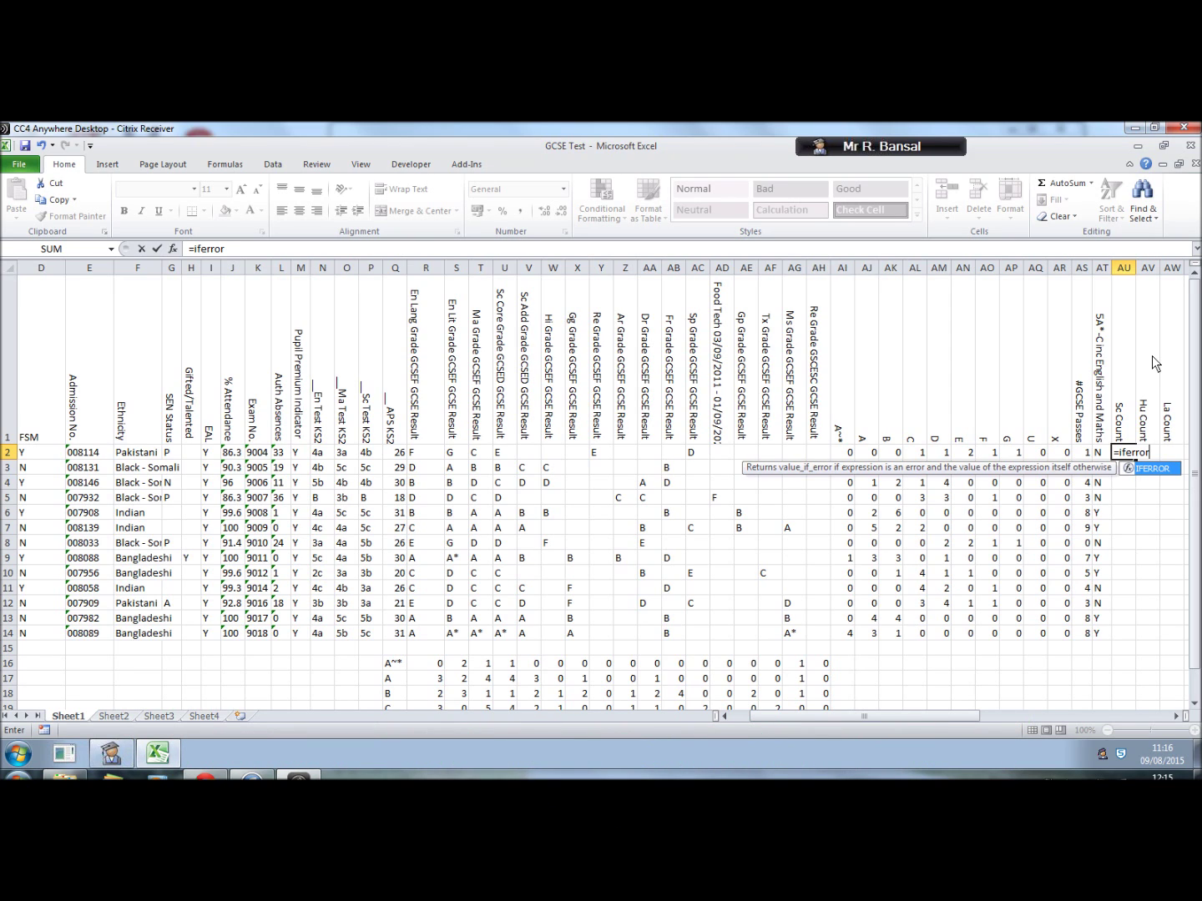
{"action": "type", "text": "("}
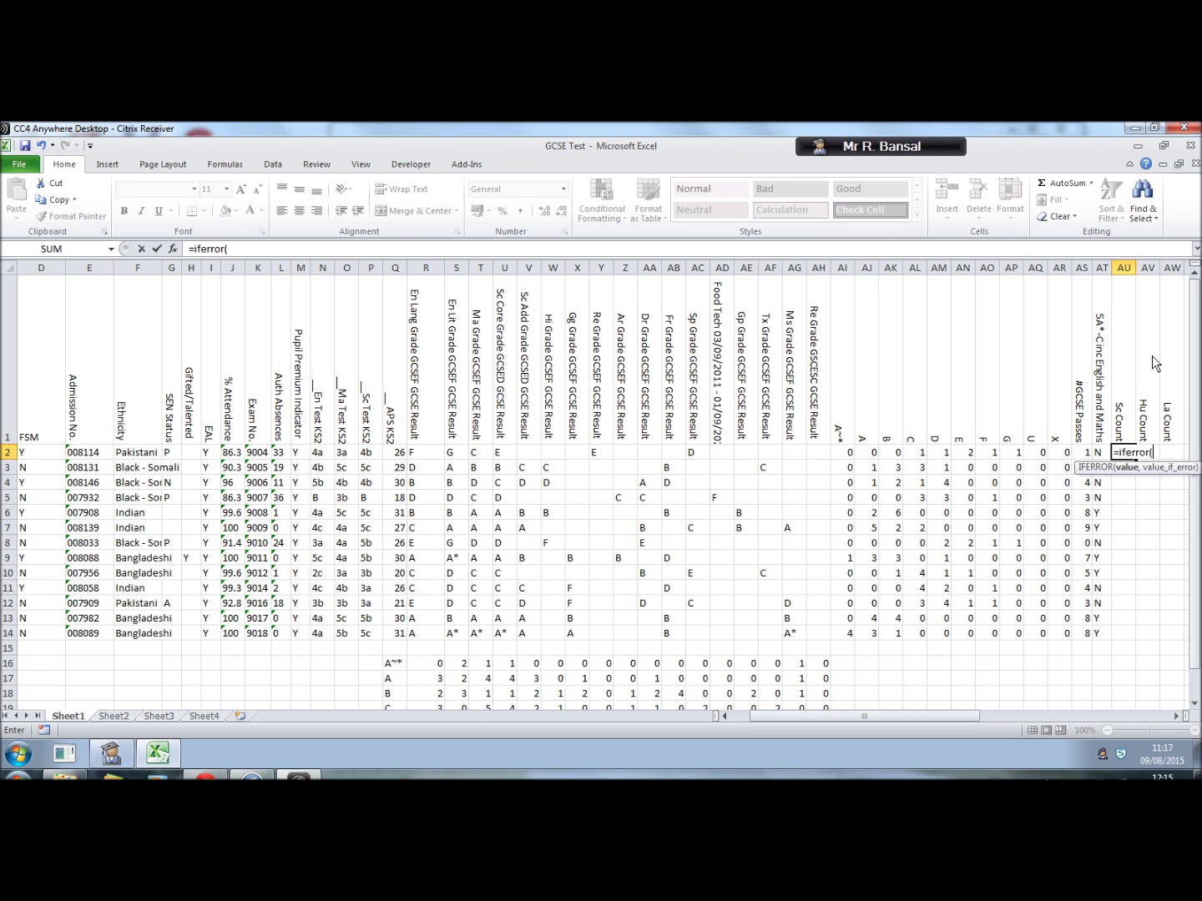
{"action": "type", "text": "if"}
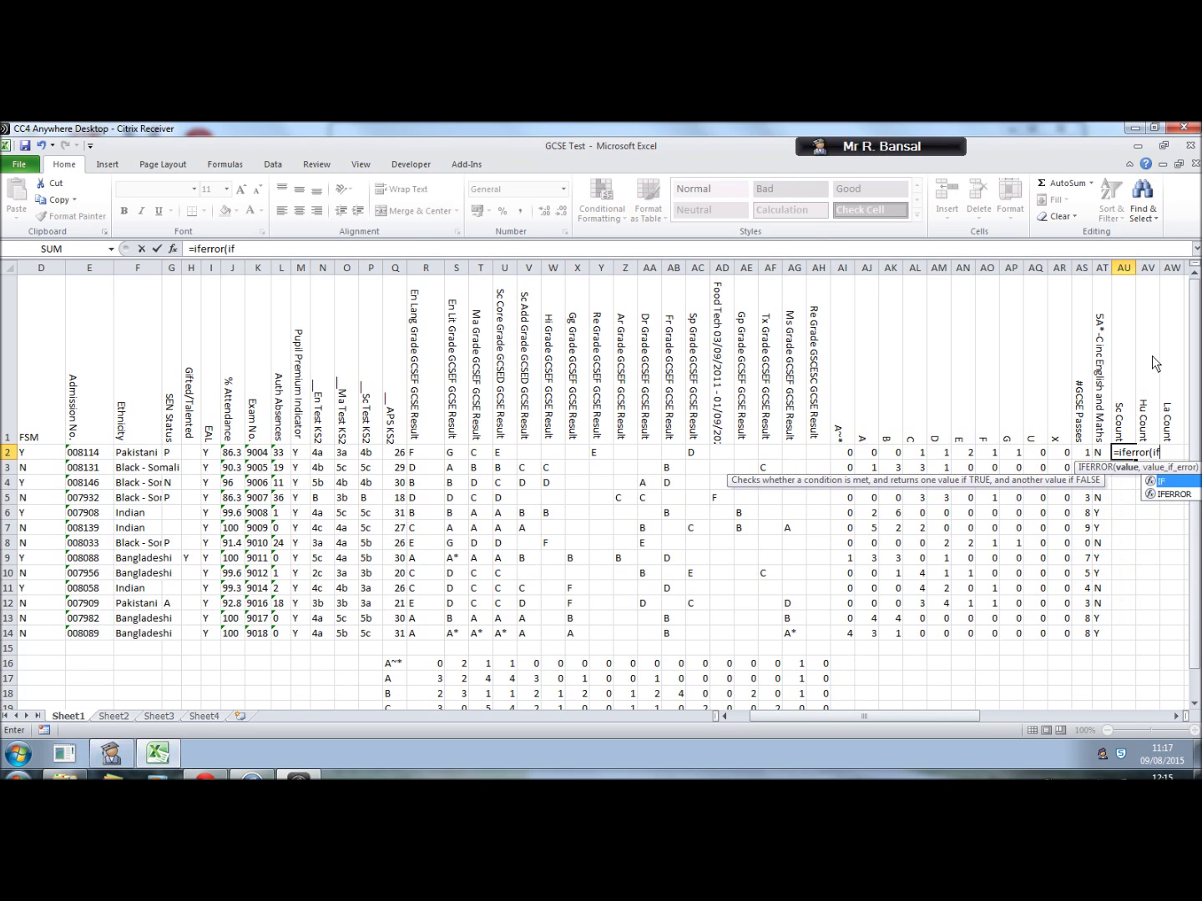
{"action": "type", "text": "(vl"}
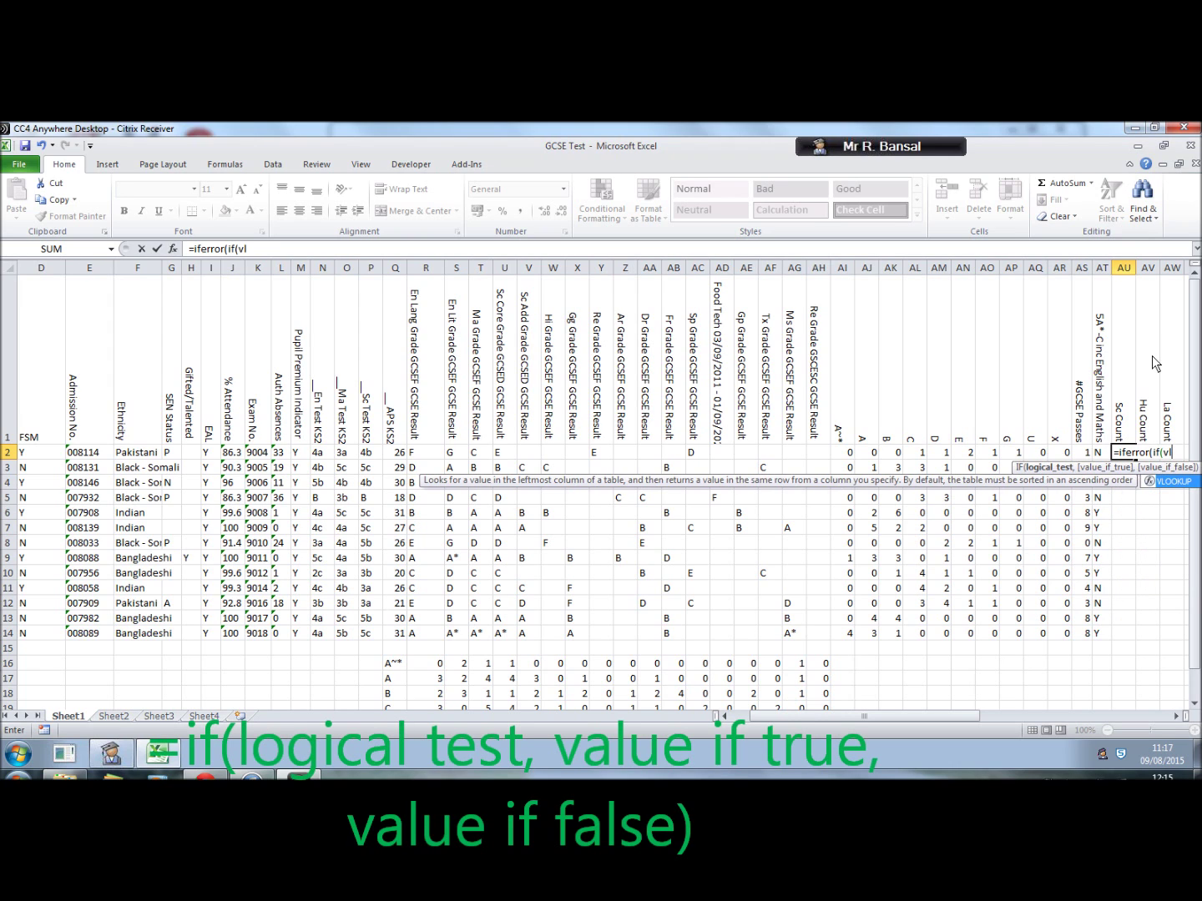
{"action": "type", "text": "ookup("}
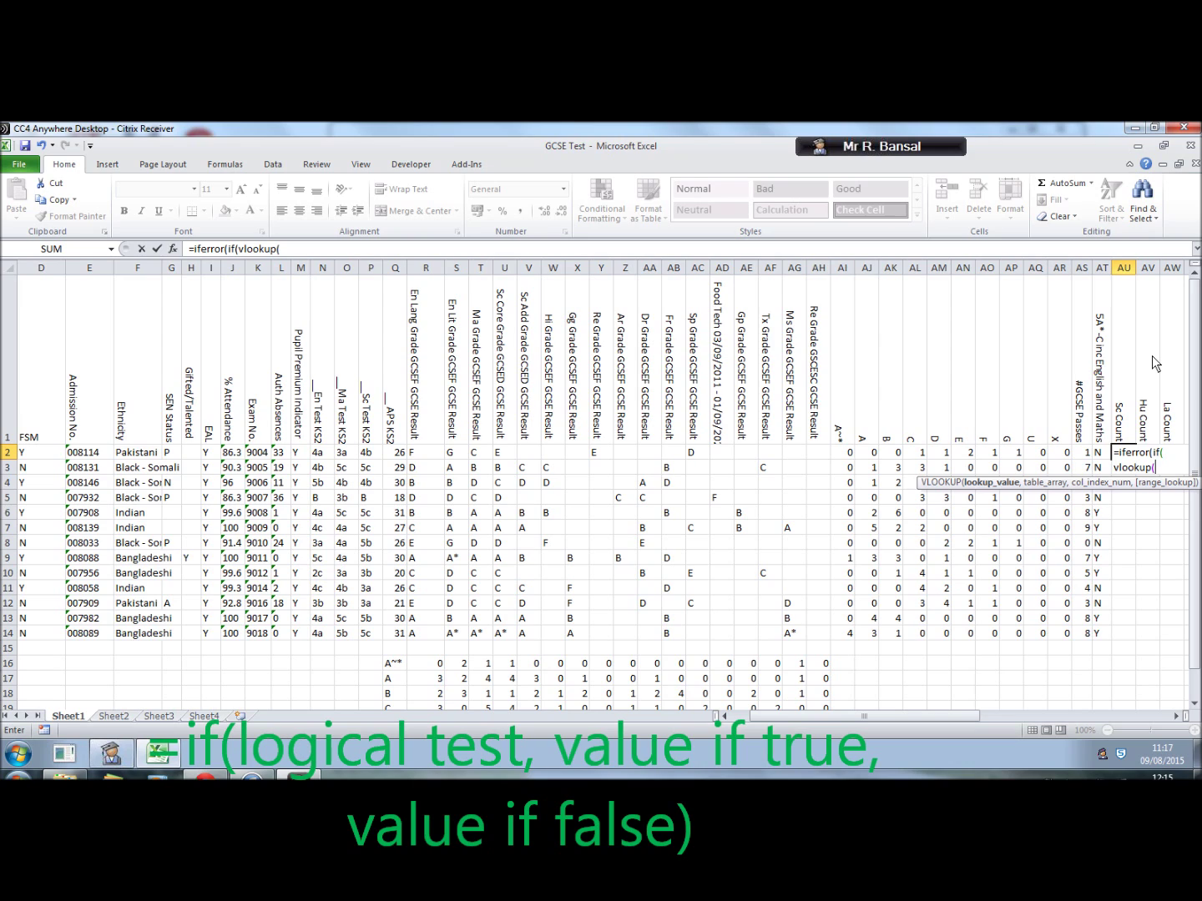
{"action": "type", "text": "u2"}
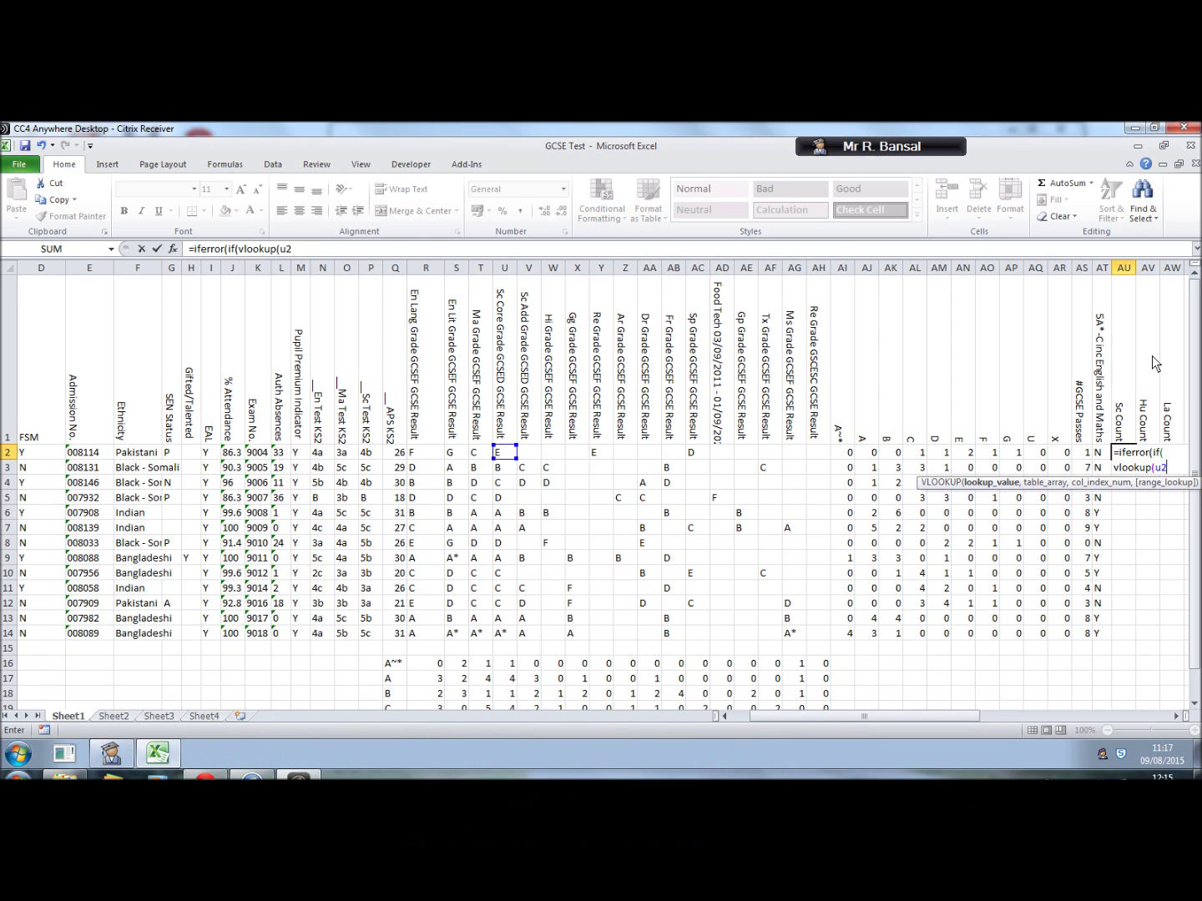
{"action": "type", "text": ",pts,2,"}
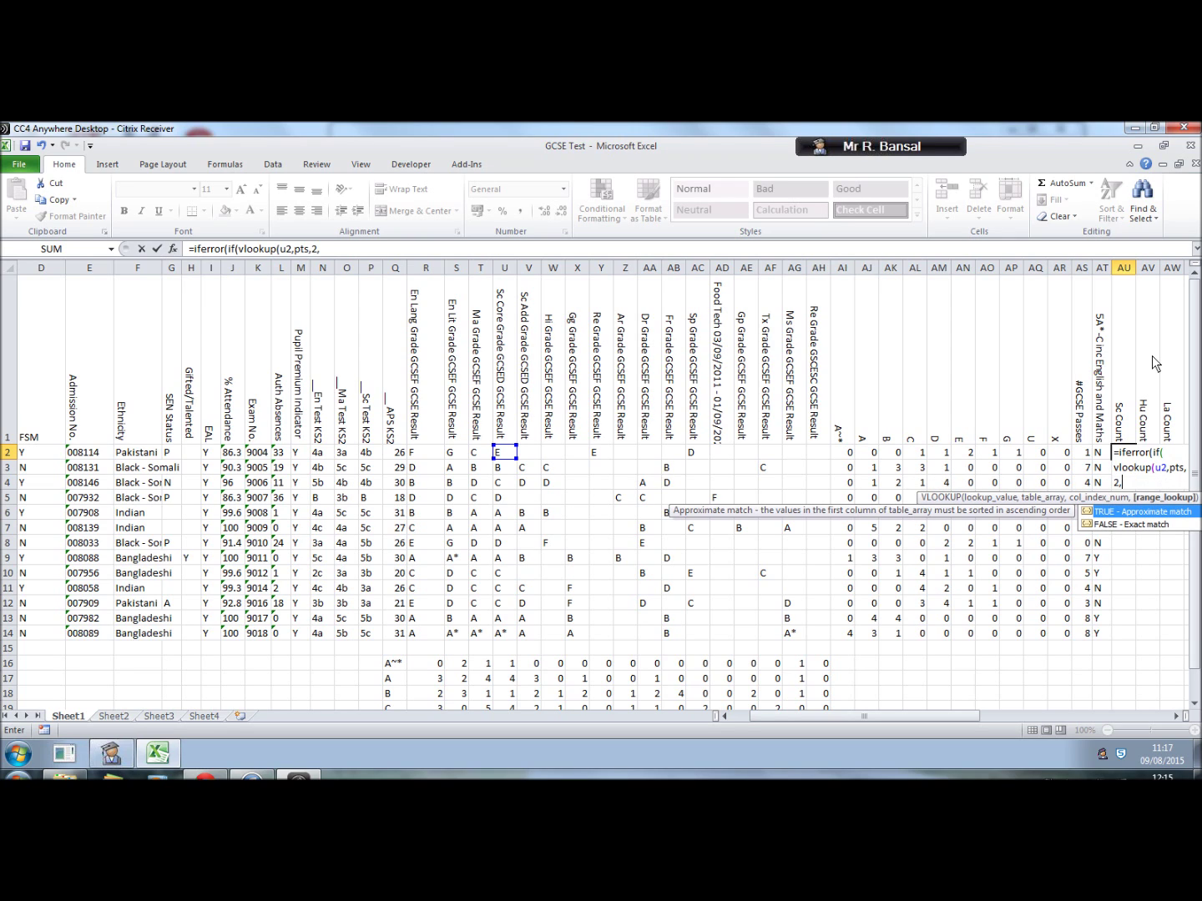
{"action": "type", "text": "false)>"}
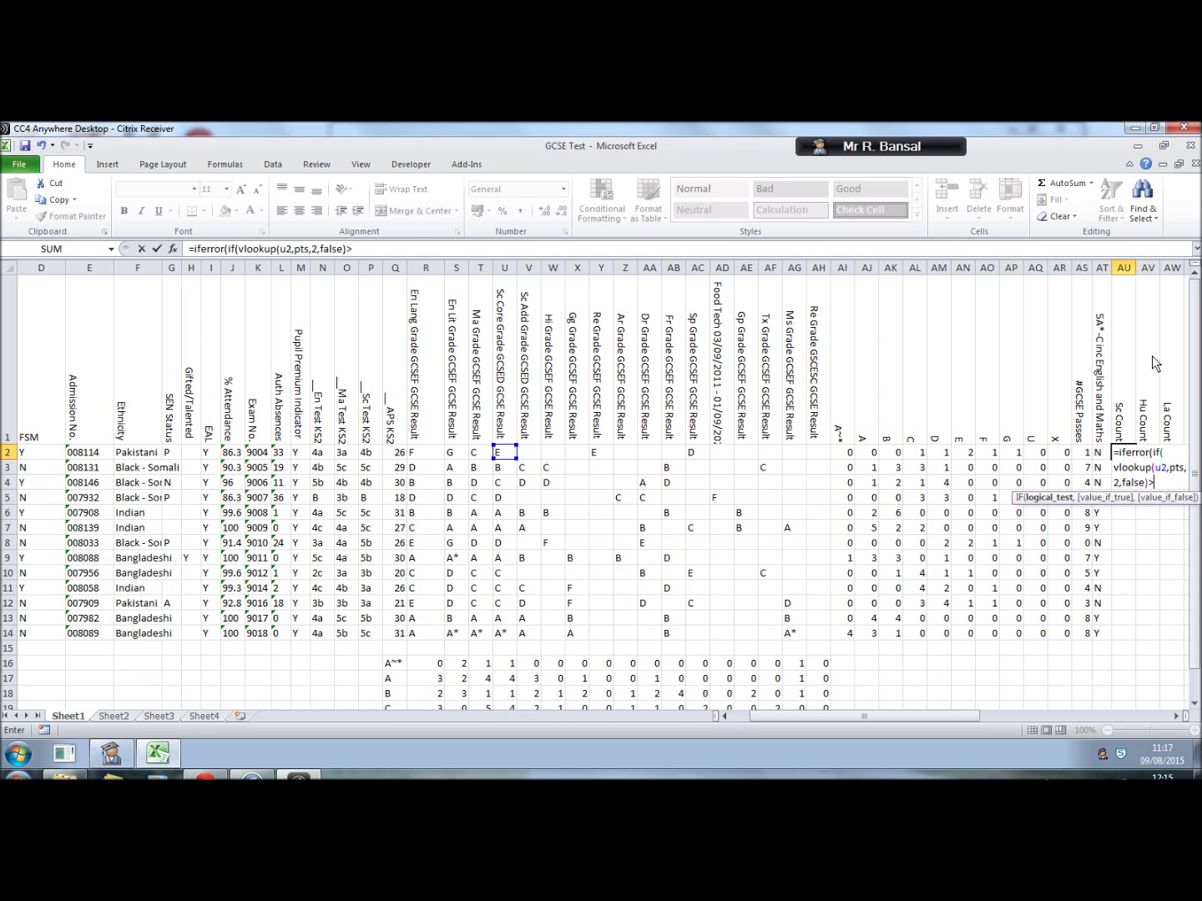
{"action": "type", "text": "39,"}
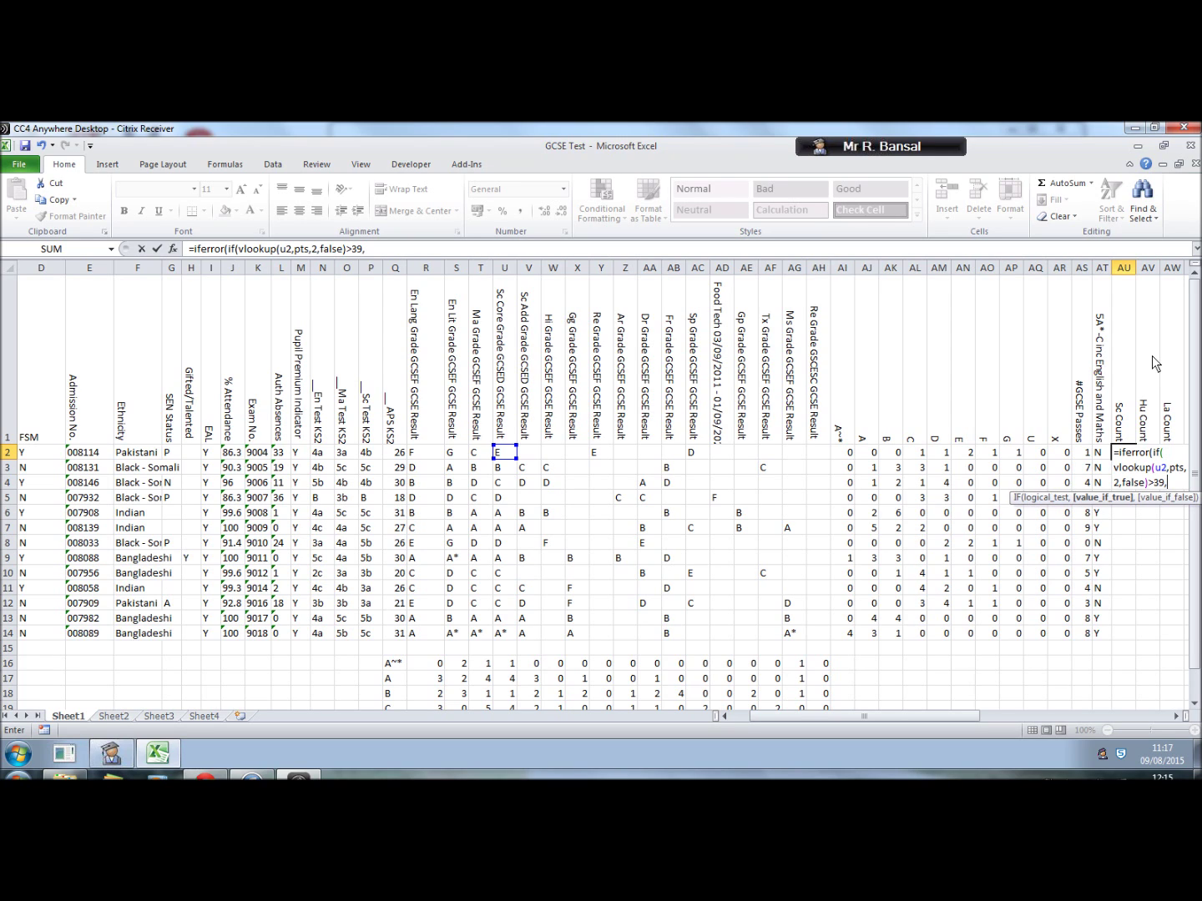
Make the AU2 formula's IF return "1" when true and "0" when false, with "0" as the IFERROR fallback
{"action": "type", "text": "\""}
{"action": "type", "text": "!\""}
{"action": "key", "text": "BackSpace"}
{"action": "key", "text": "BackSpace"}
{"action": "type", "text": "1\","}
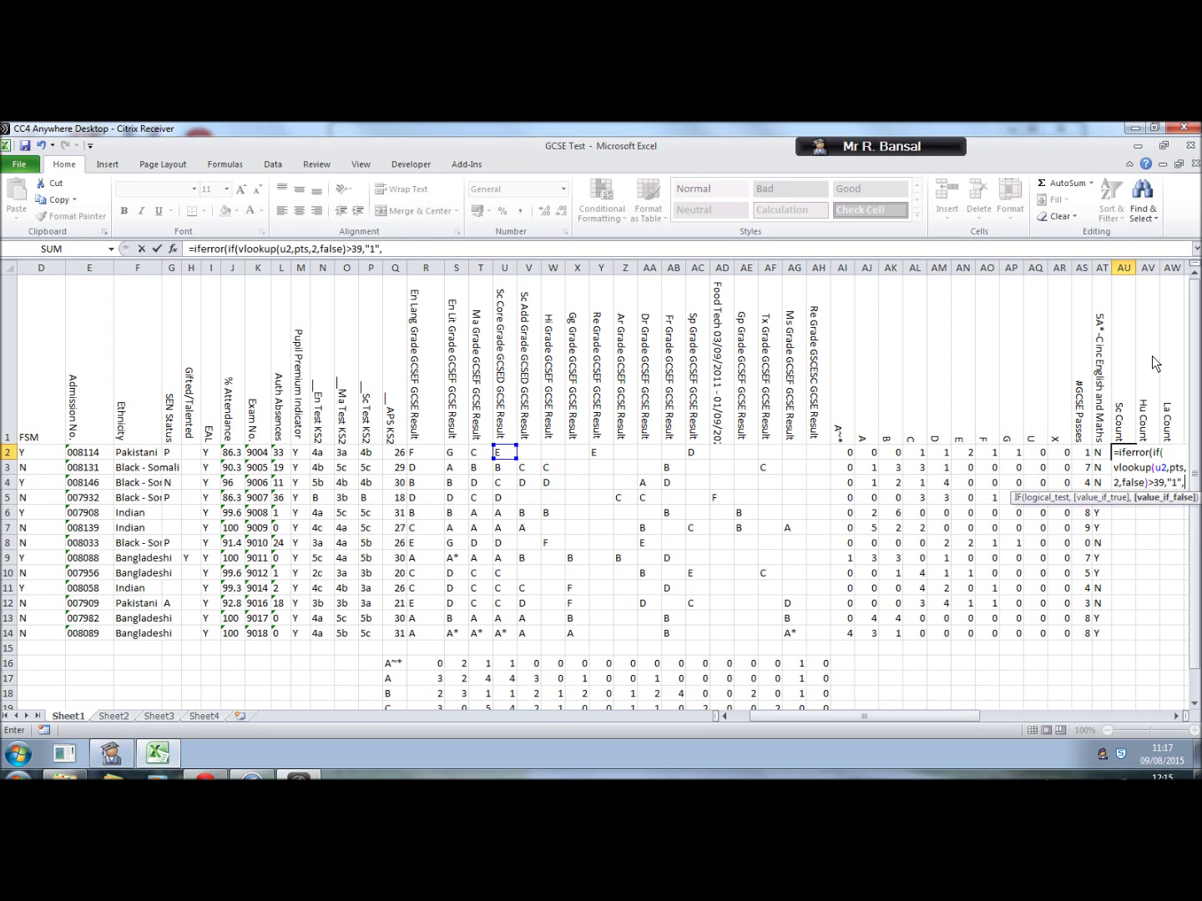
{"action": "type", "text": "\")\""}
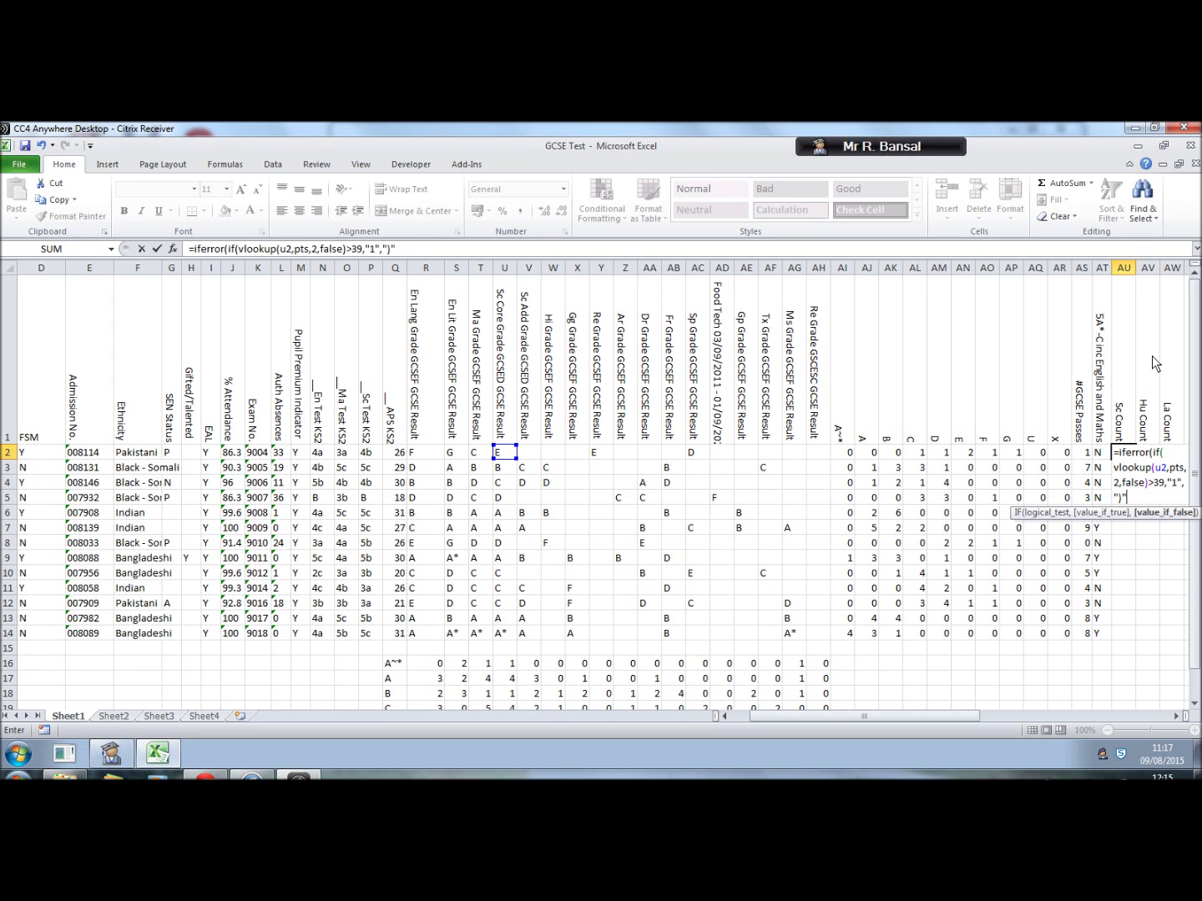
{"action": "key", "text": "BackSpace"}
{"action": "key", "text": "BackSpace"}
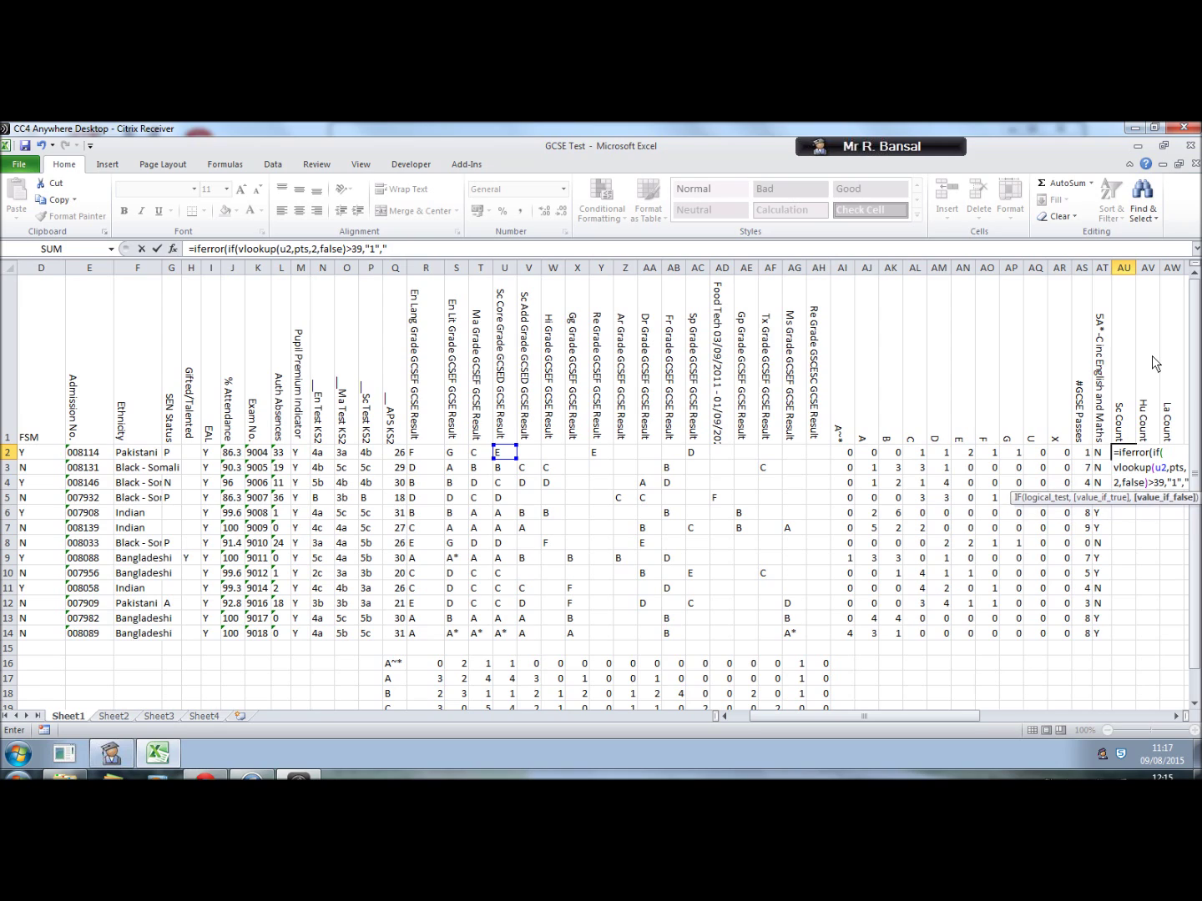
{"action": "type", "text": "0"}
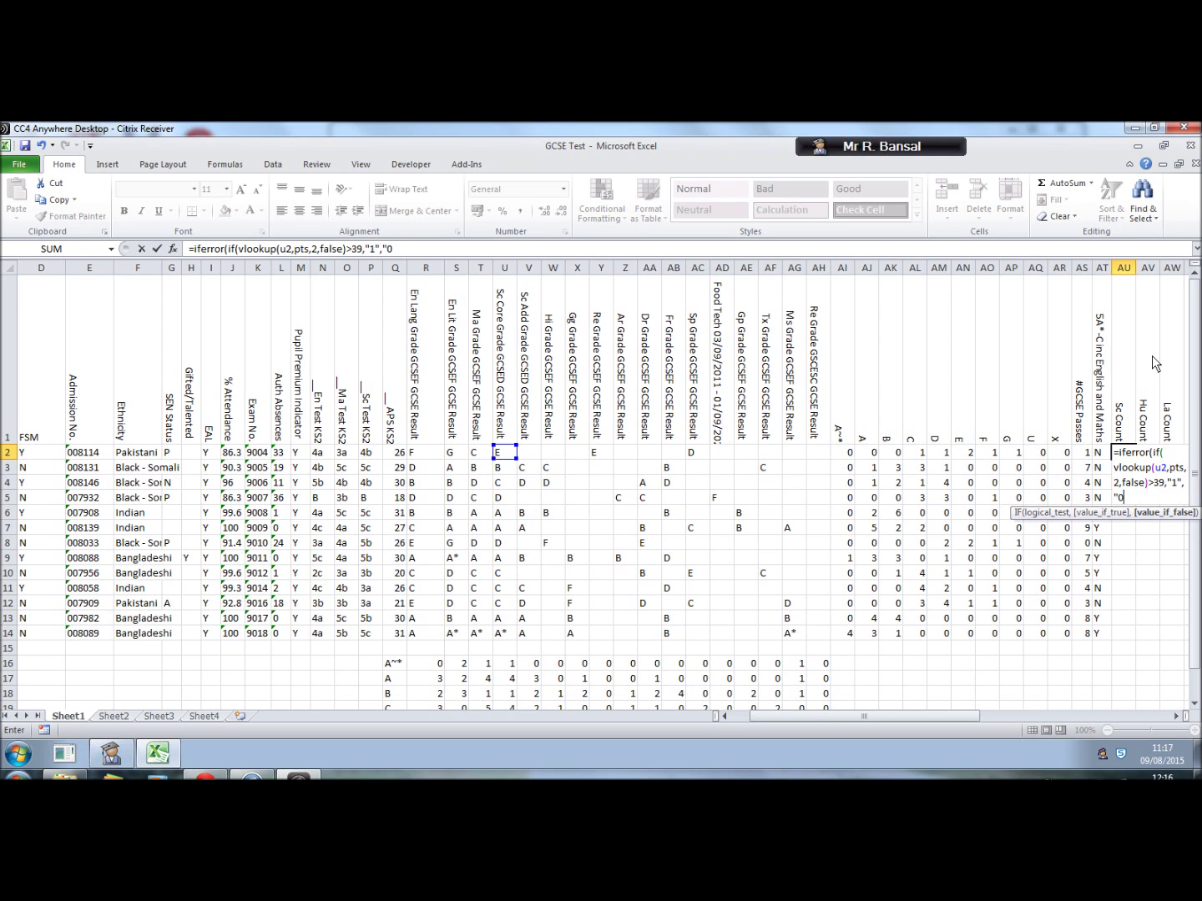
{"action": "type", "text": "\""}
{"action": "type", "text": ")"}
{"action": "type", "text": ")"}
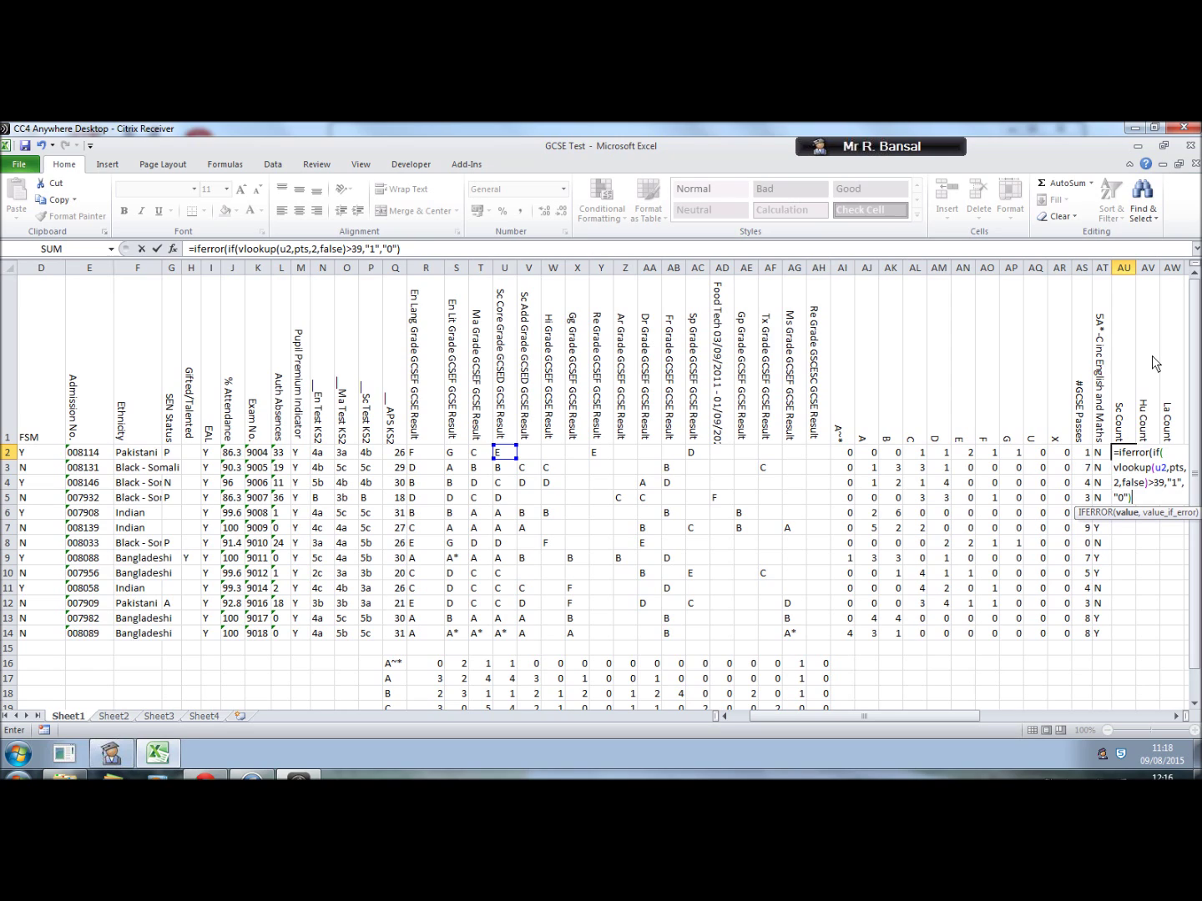
{"action": "type", "text": ","}
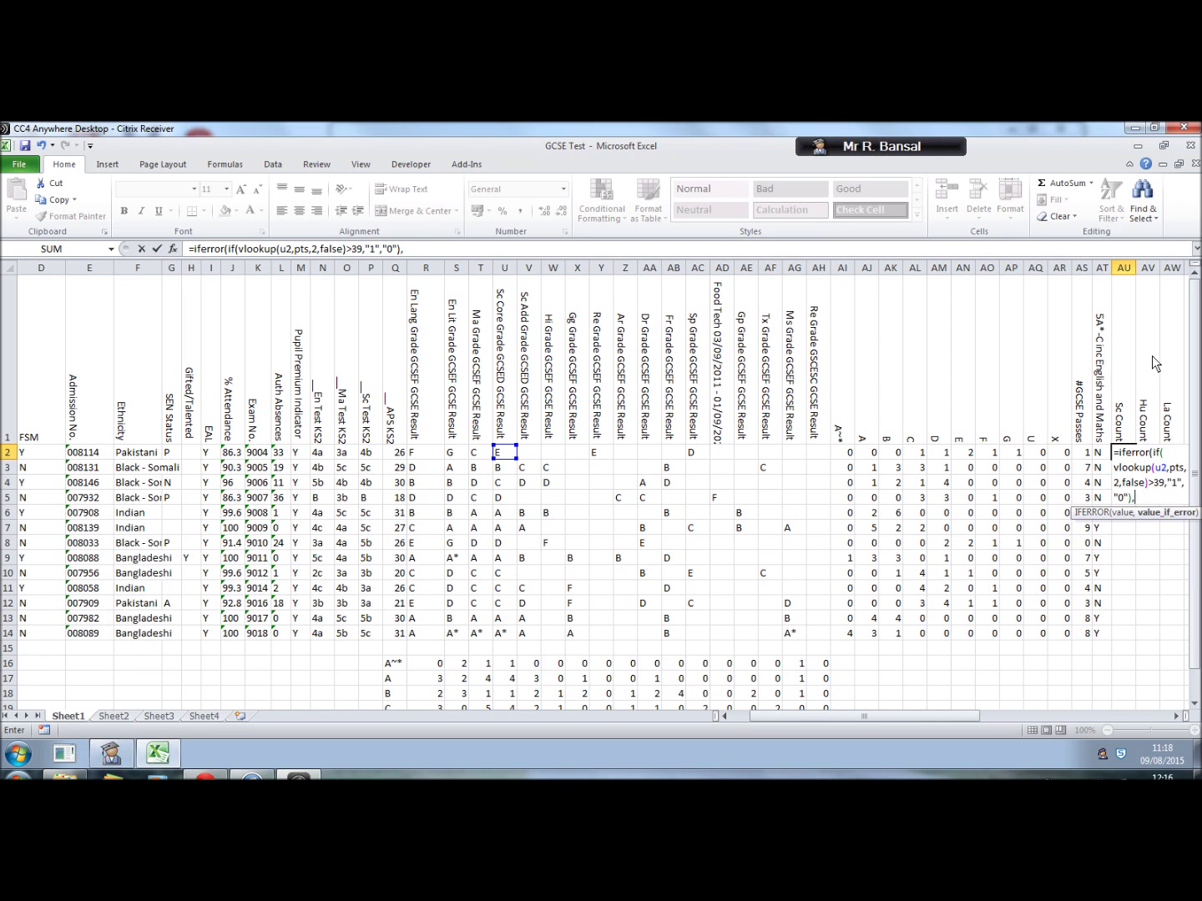
{"action": "left_click", "coordinate": [408, 251]}
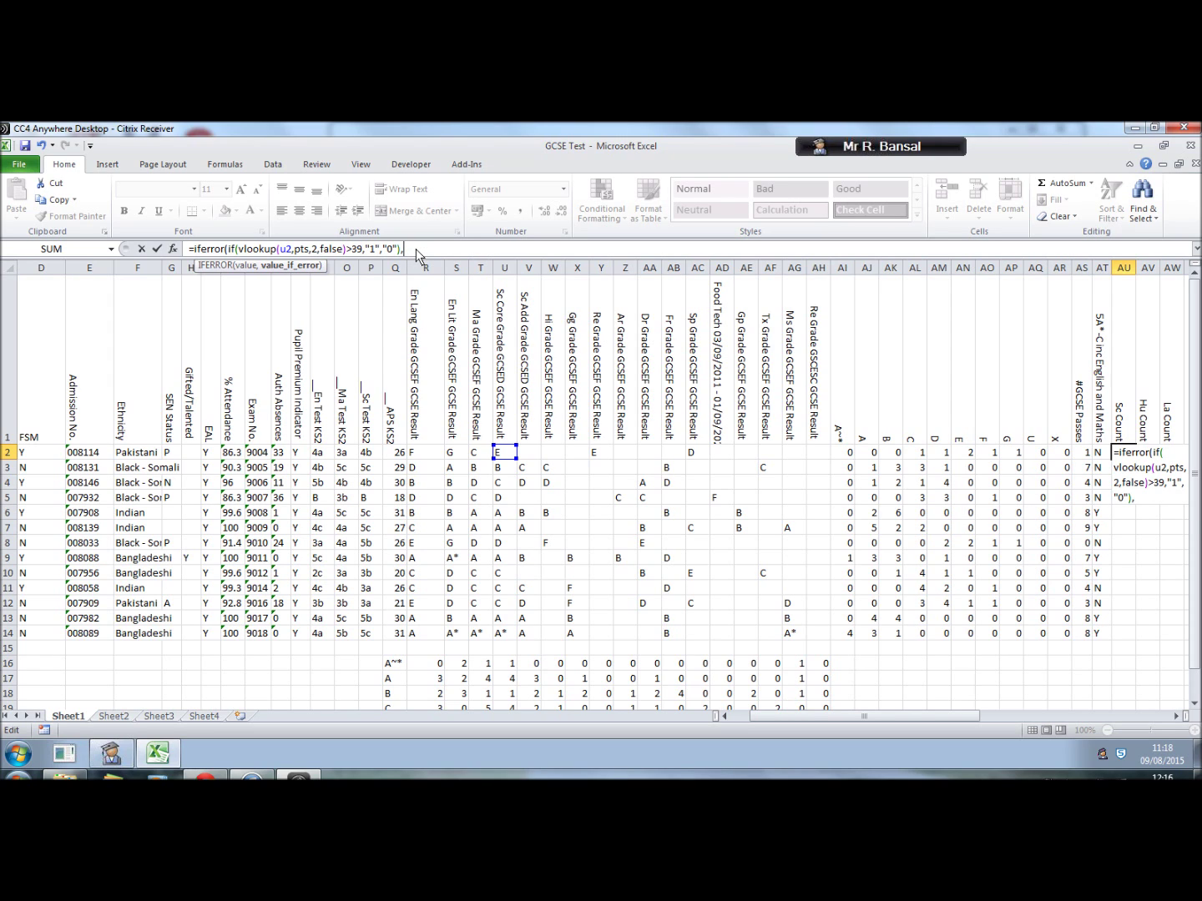
{"action": "type", "text": "\"0\"0)"}
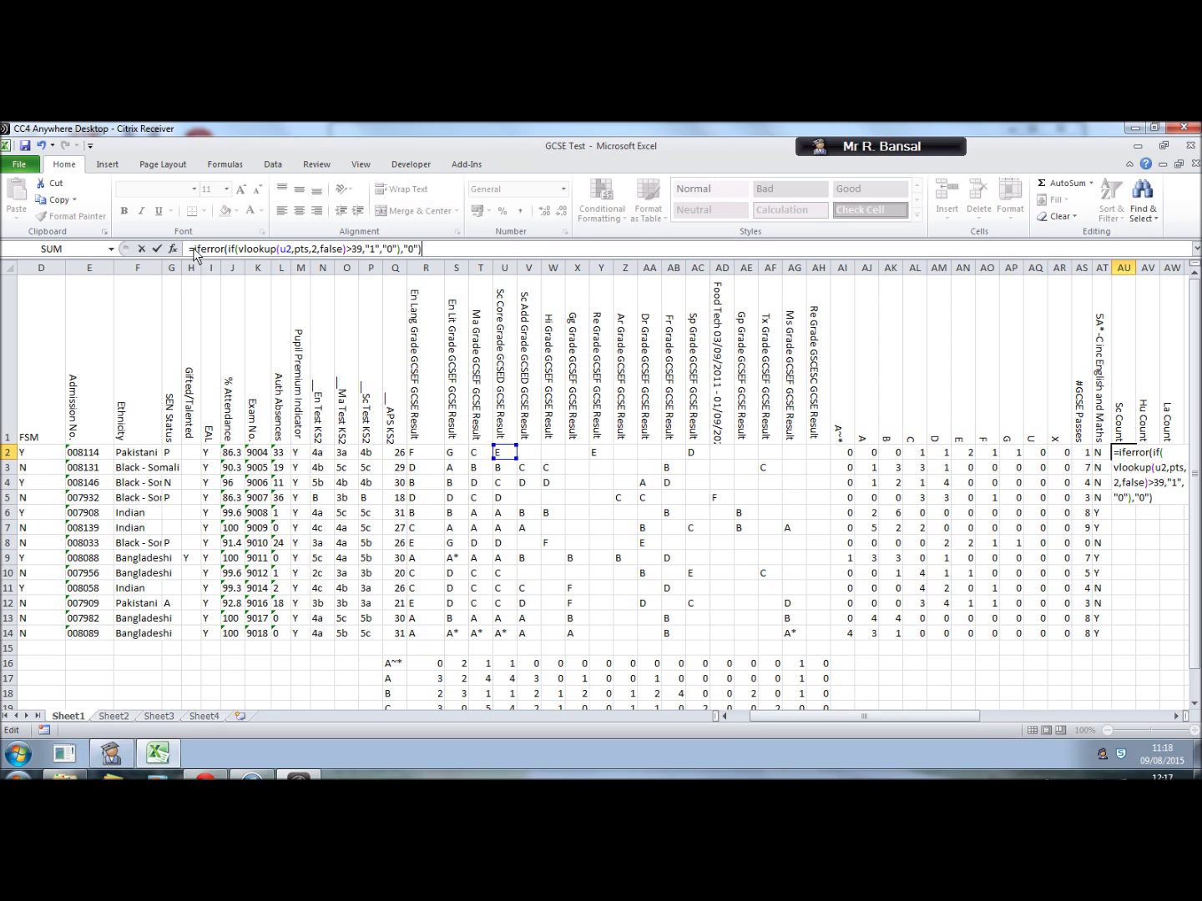
Add a copy of the IFERROR expression to the AU2 formula with a plus sign, looking up V2 instead of U2
{"action": "left_click_drag", "start_coordinate": [193, 249], "coordinate": [435, 252]}
{"action": "key", "text": "ctrl+c"}
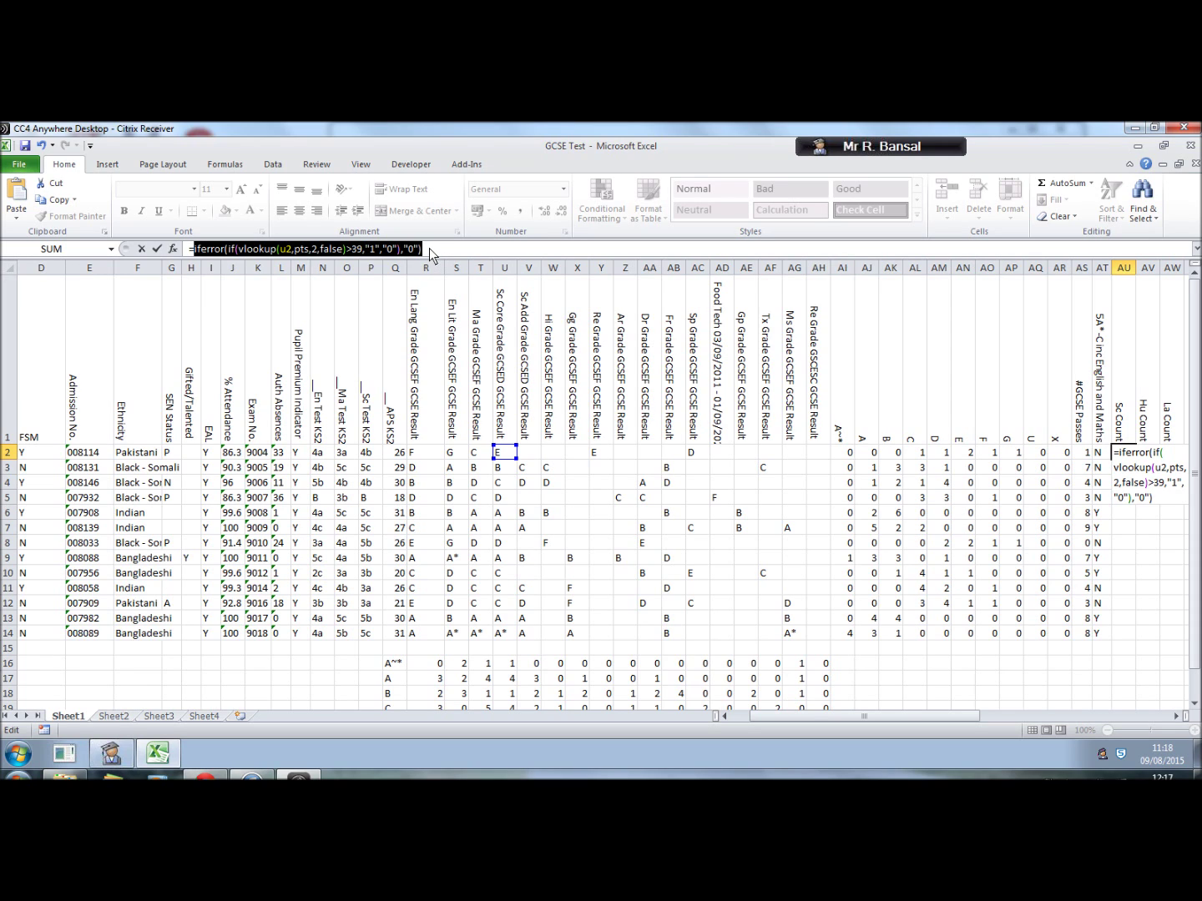
{"action": "left_click", "coordinate": [431, 252]}
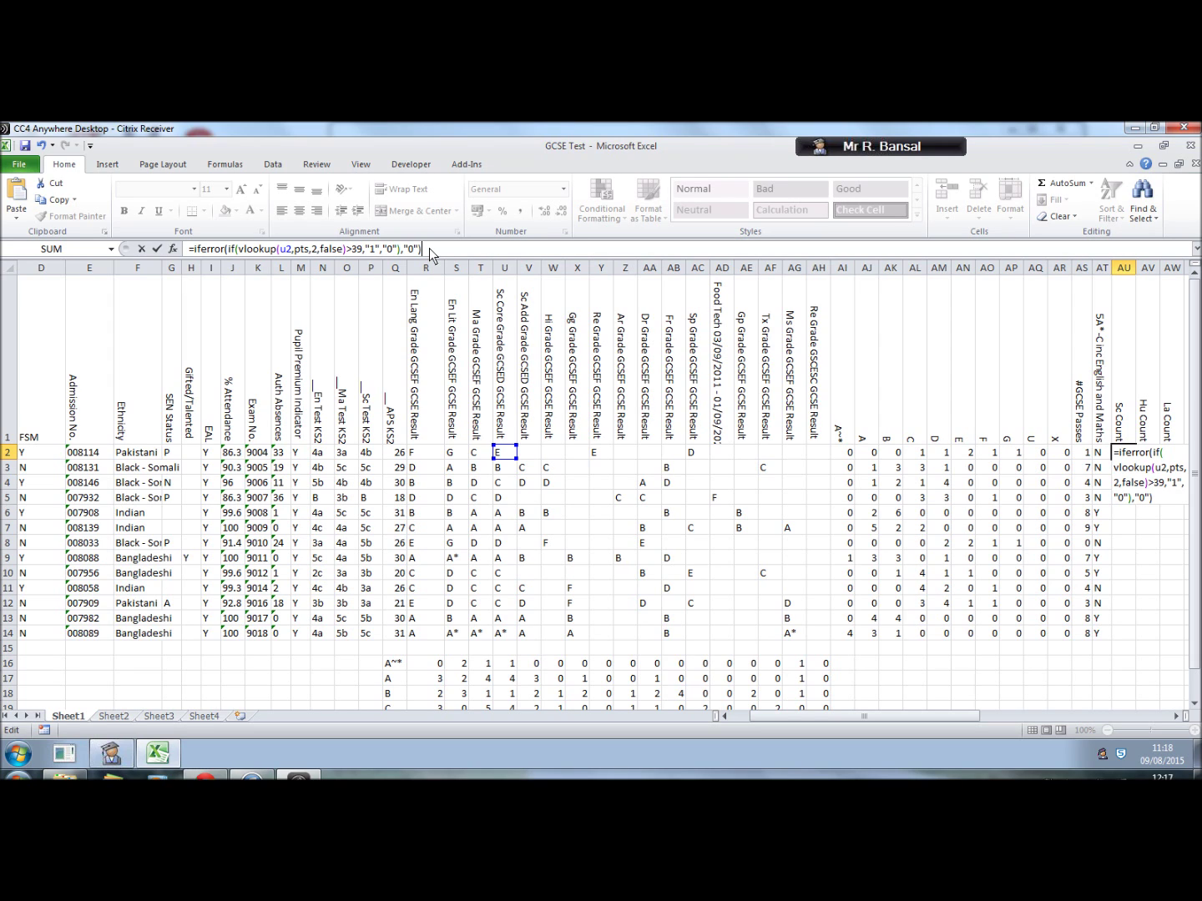
{"action": "type", "text": "+"}
{"action": "key", "text": "ctrl+v"}
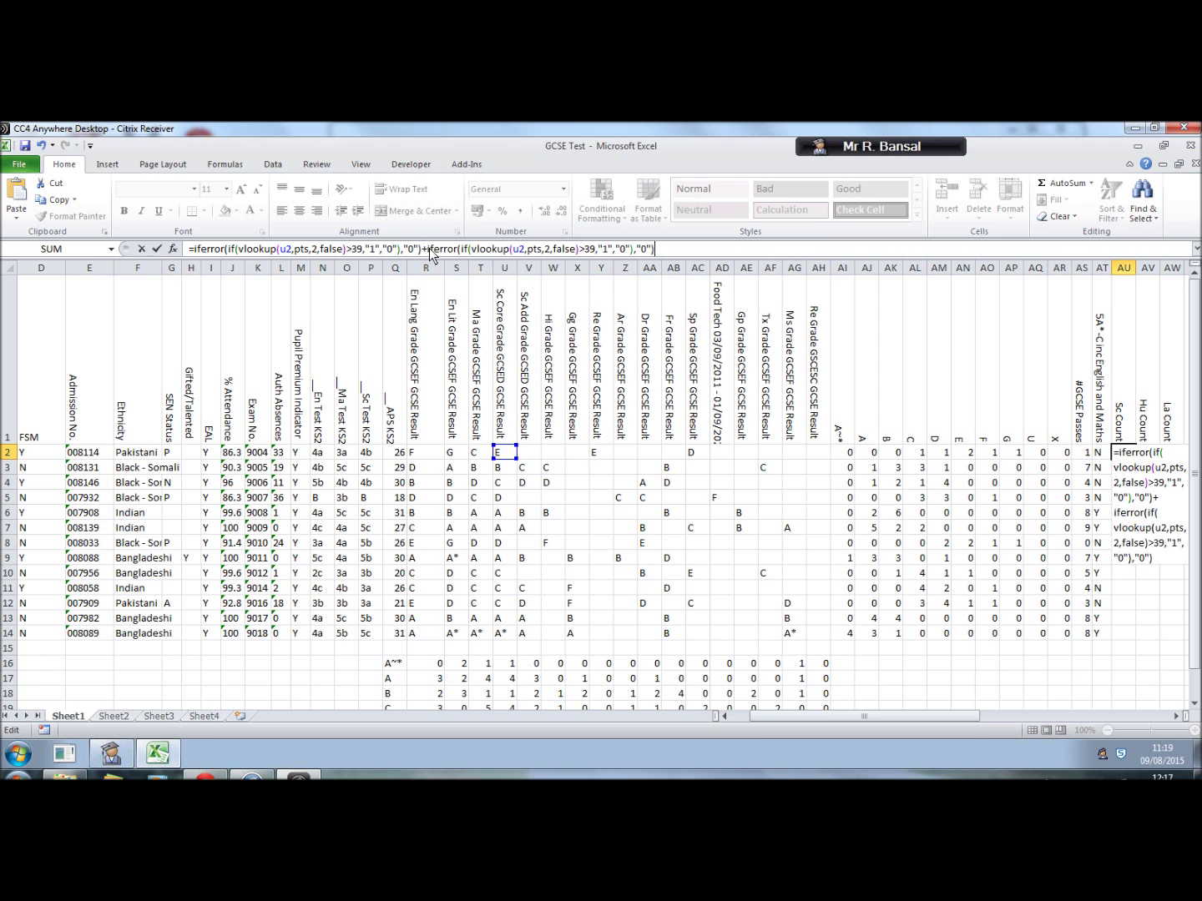
{"action": "left_click", "coordinate": [519, 251]}
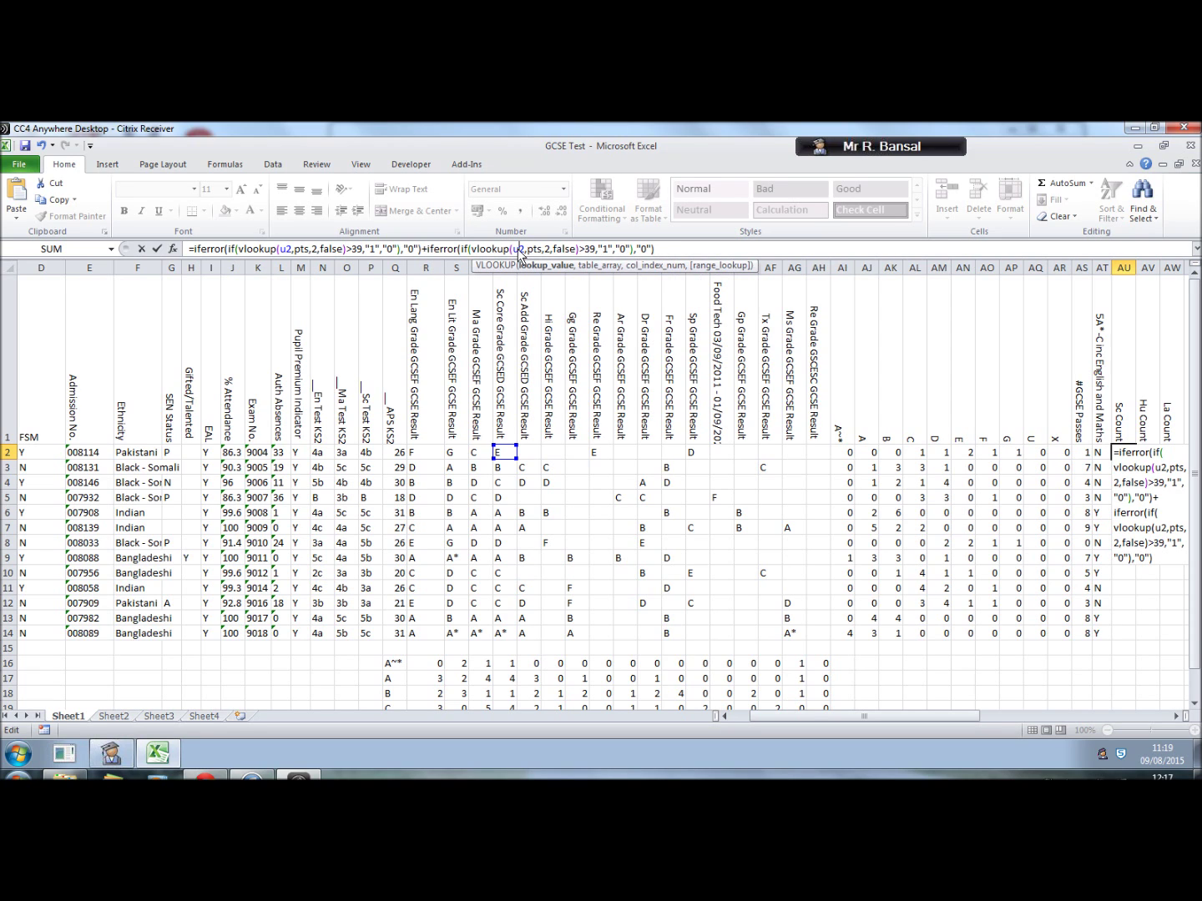
{"action": "key", "text": "BackSpace"}
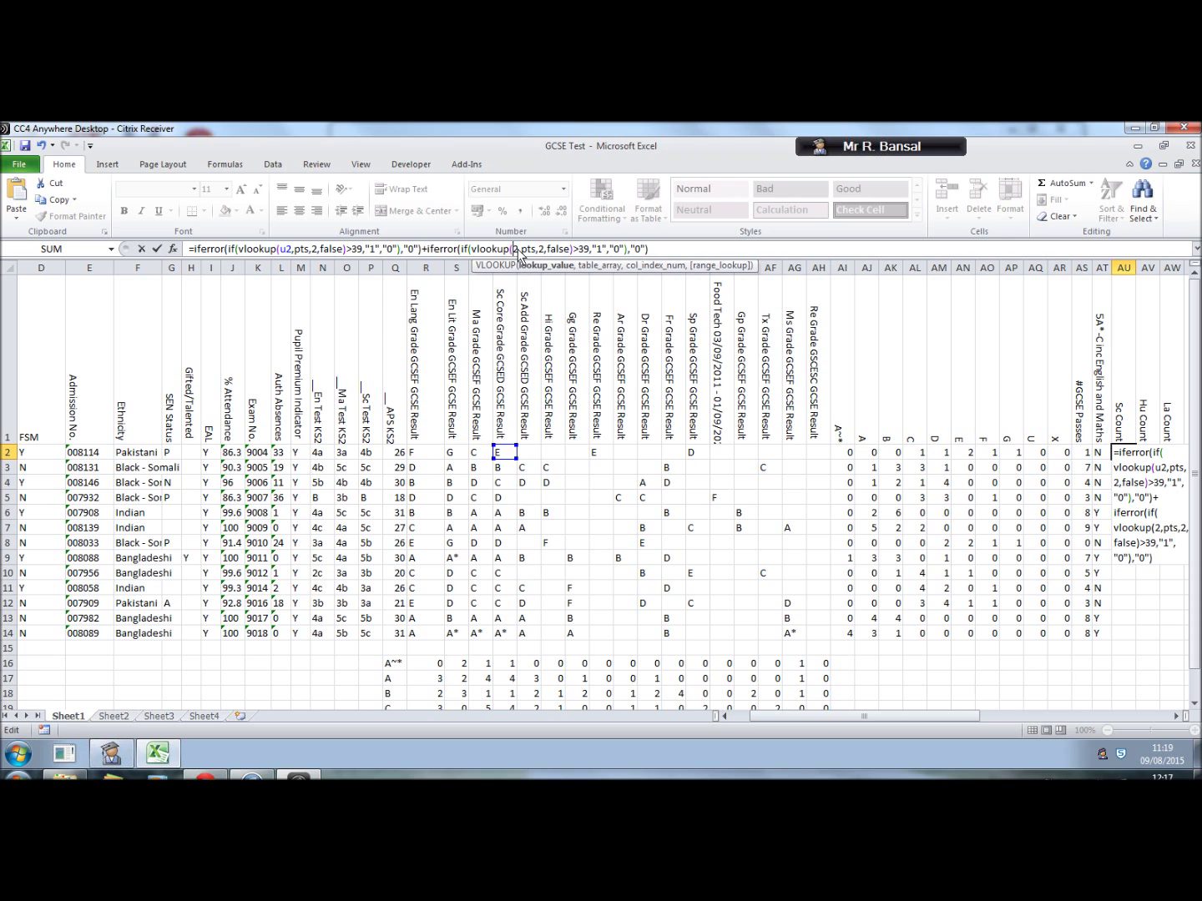
{"action": "type", "text": "v"}
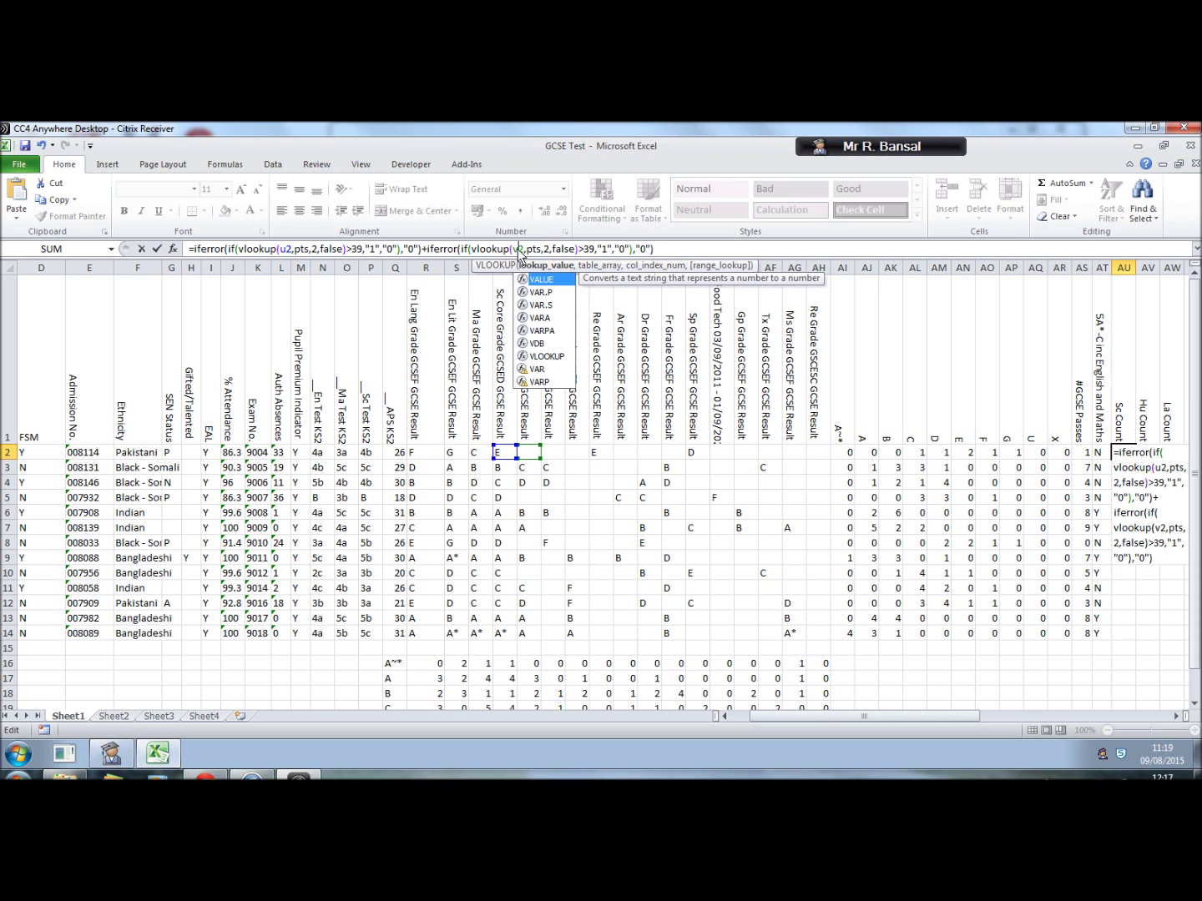
{"action": "left_click", "coordinate": [668, 251]}
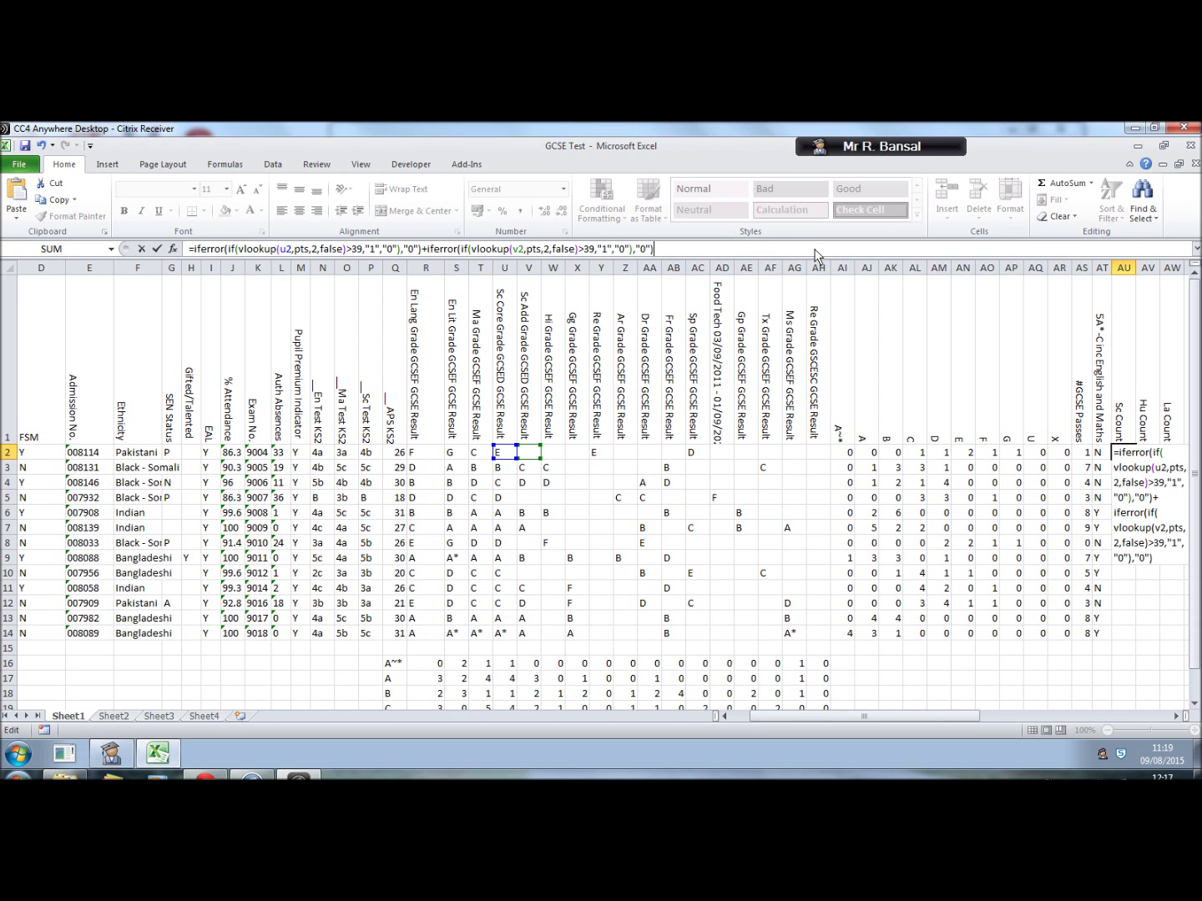
{"action": "key", "text": "Return"}
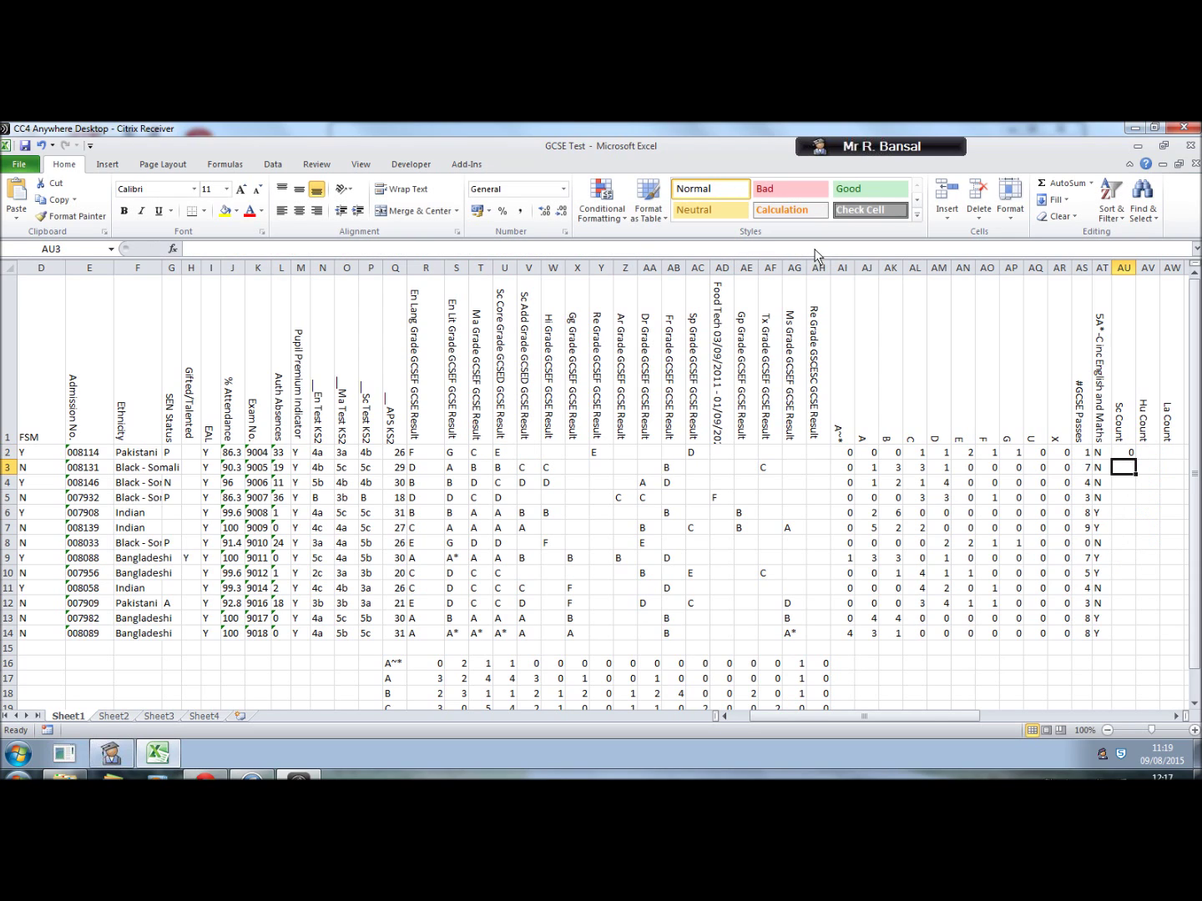
Fill the Sc Count formula from AU2 down to AU14
{"action": "left_click", "coordinate": [1127, 455]}
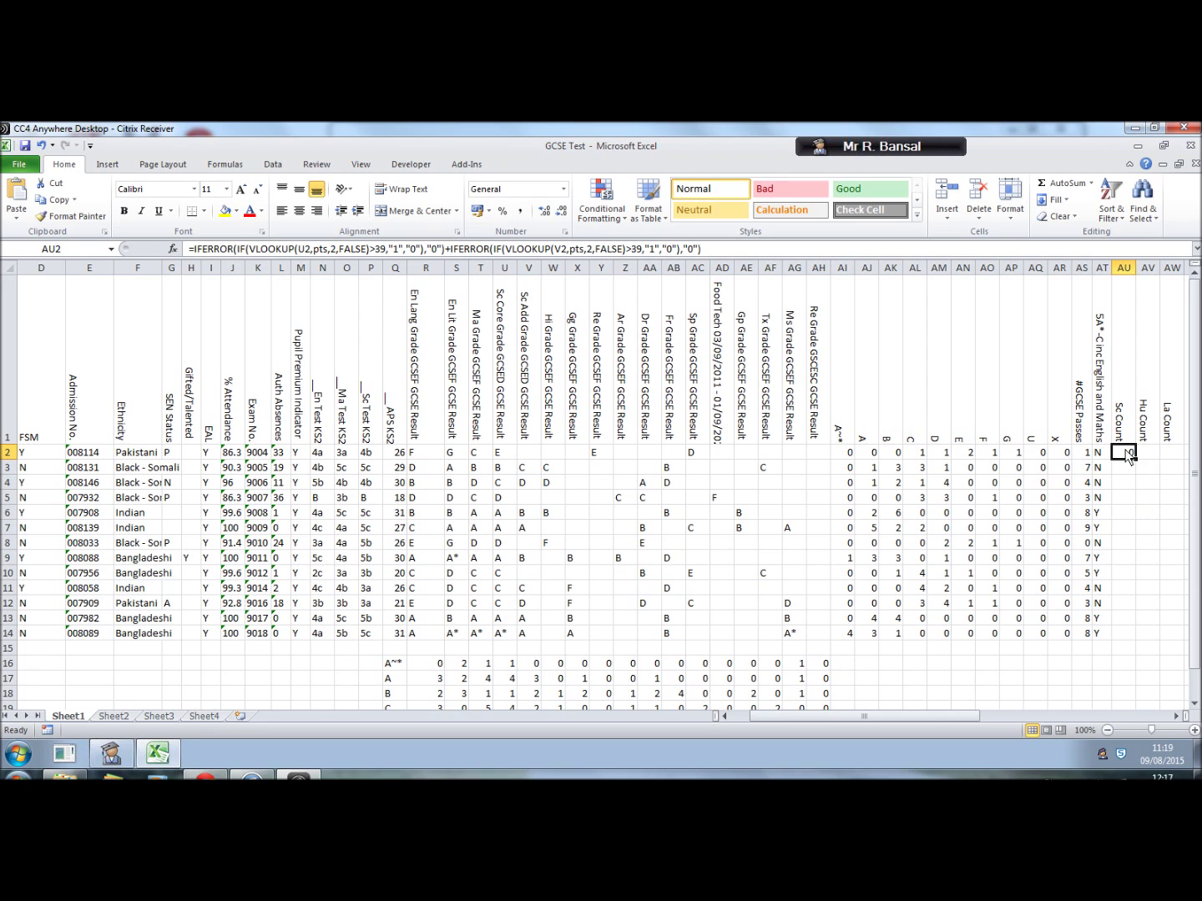
{"action": "key", "text": "shift+Down"}
{"action": "key", "text": "shift+Down"}
{"action": "key", "text": "shift+Down"}
{"action": "key", "text": "shift+Down"}
{"action": "key", "text": "shift+Down"}
{"action": "key", "text": "shift+Down"}
{"action": "key", "text": "shift+Down"}
{"action": "key", "text": "shift+Down"}
{"action": "key", "text": "shift+Down"}
{"action": "key", "text": "shift+Down"}
{"action": "key", "text": "shift+Down"}
{"action": "key", "text": "shift+Down"}
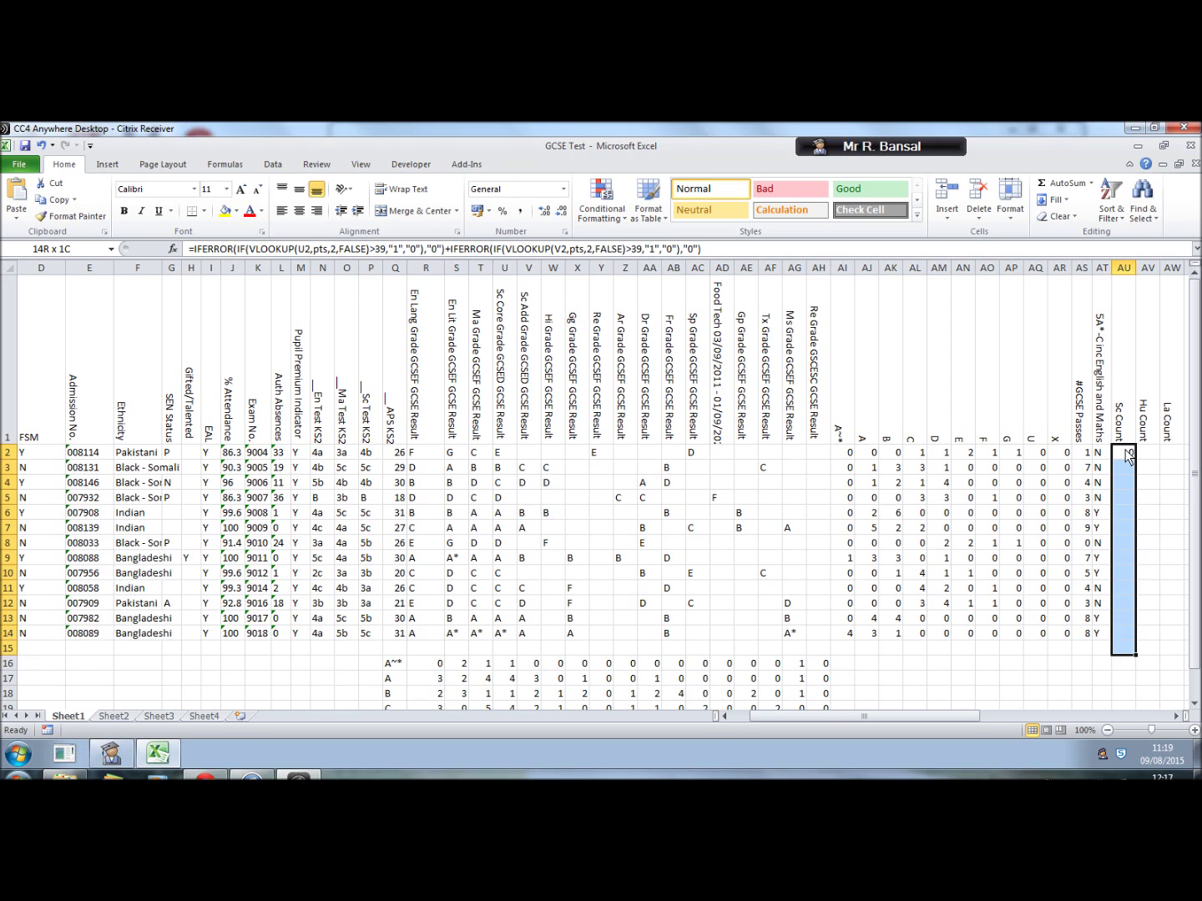
{"action": "key", "text": "shift+Up"}
{"action": "key", "text": "ctrl+d"}
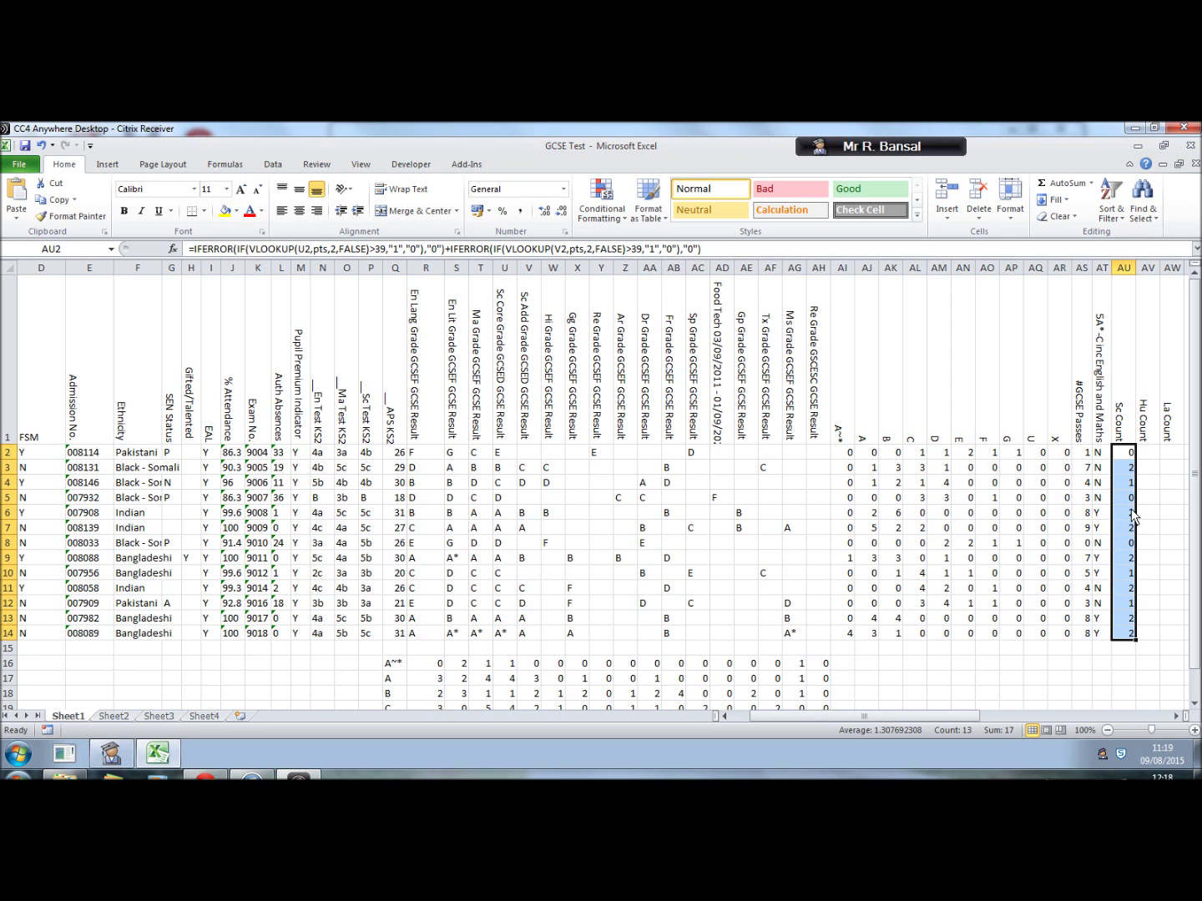
Fill the Sc Count formula from AU2 across the Hu Count and La Count cells AV2 and AW2
{"action": "left_click", "coordinate": [1131, 455]}
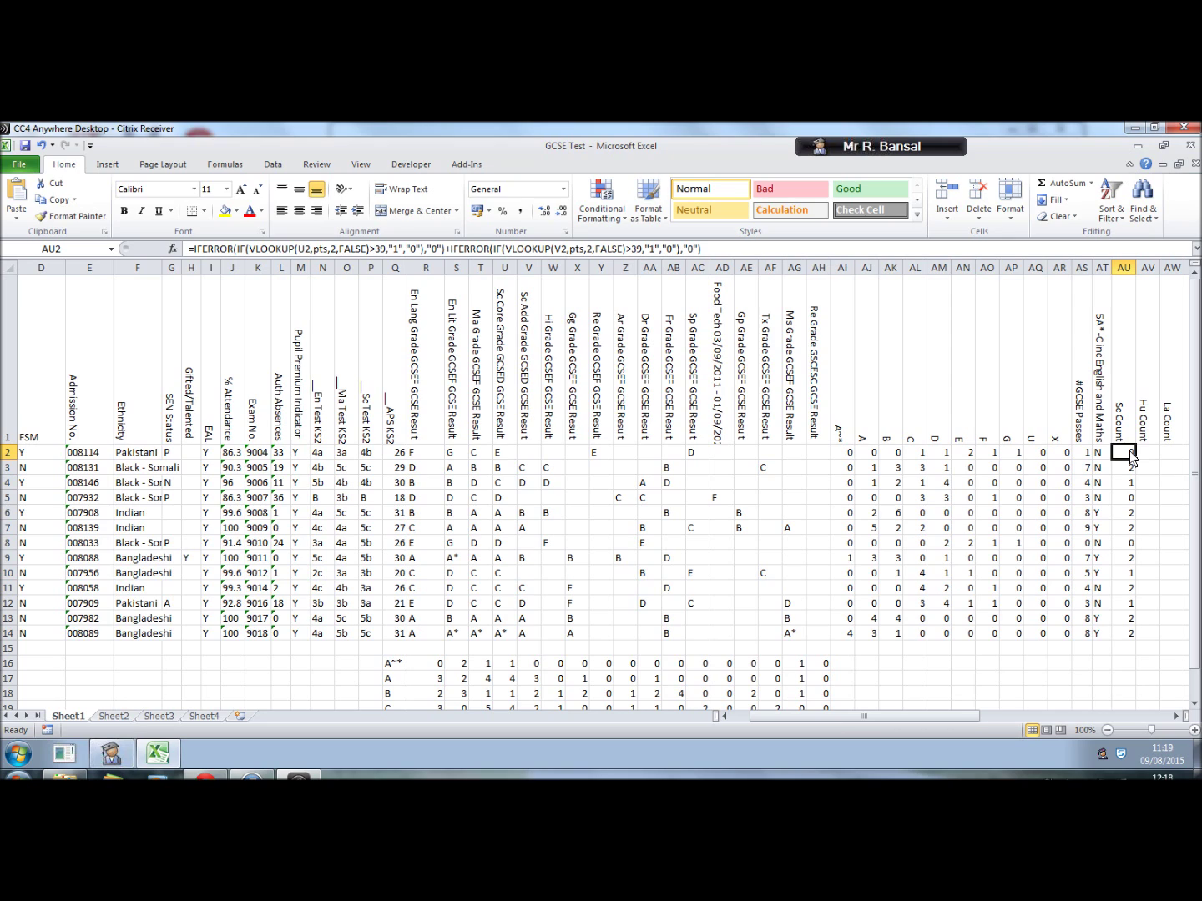
{"action": "key", "text": "shift+Right"}
{"action": "key", "text": "shift+Right"}
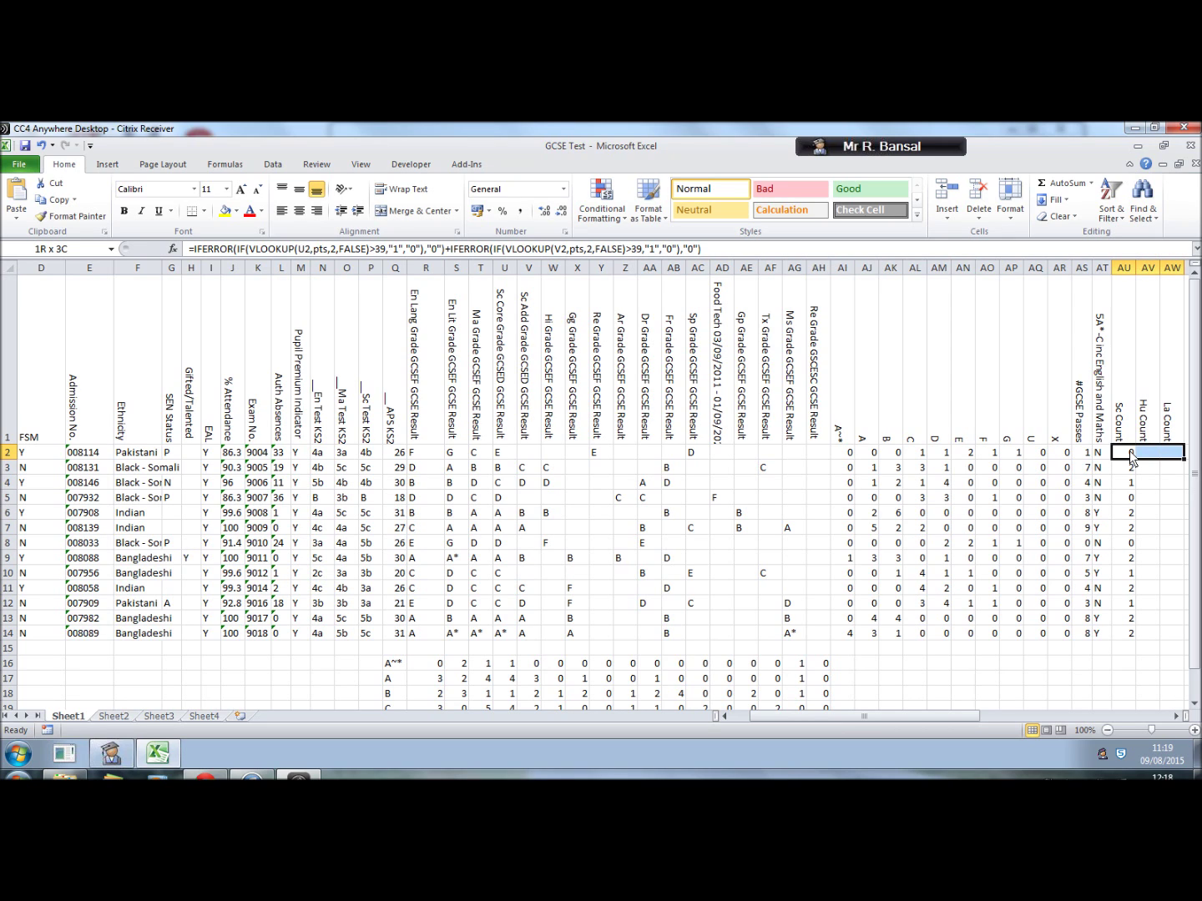
{"action": "key", "text": "ctrl+r"}
{"action": "left_click", "coordinate": [1148, 455]}
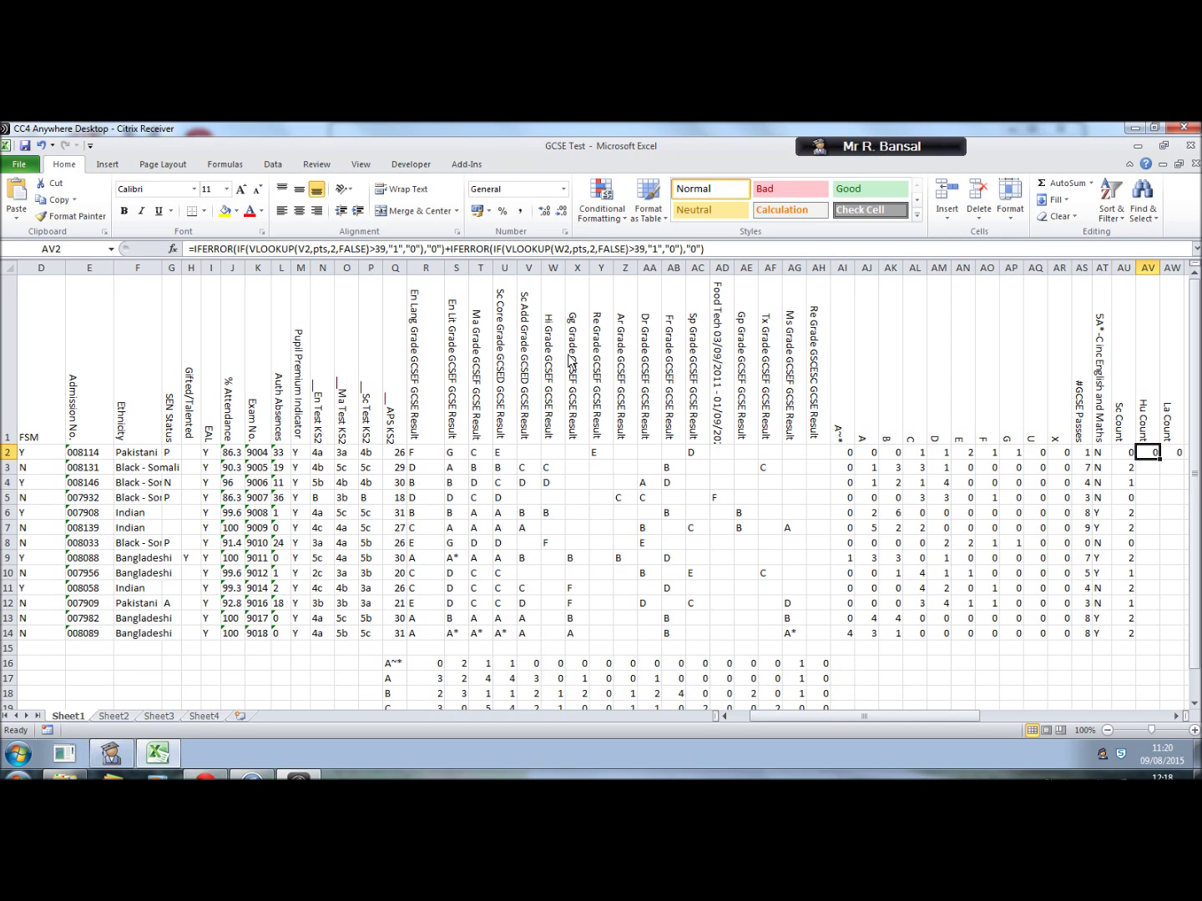
Change the Hu Count formula in AV2 so its two VLOOKUPs look up W2 and X2
{"action": "left_click", "coordinate": [306, 249]}
{"action": "key", "text": "BackSpace"}
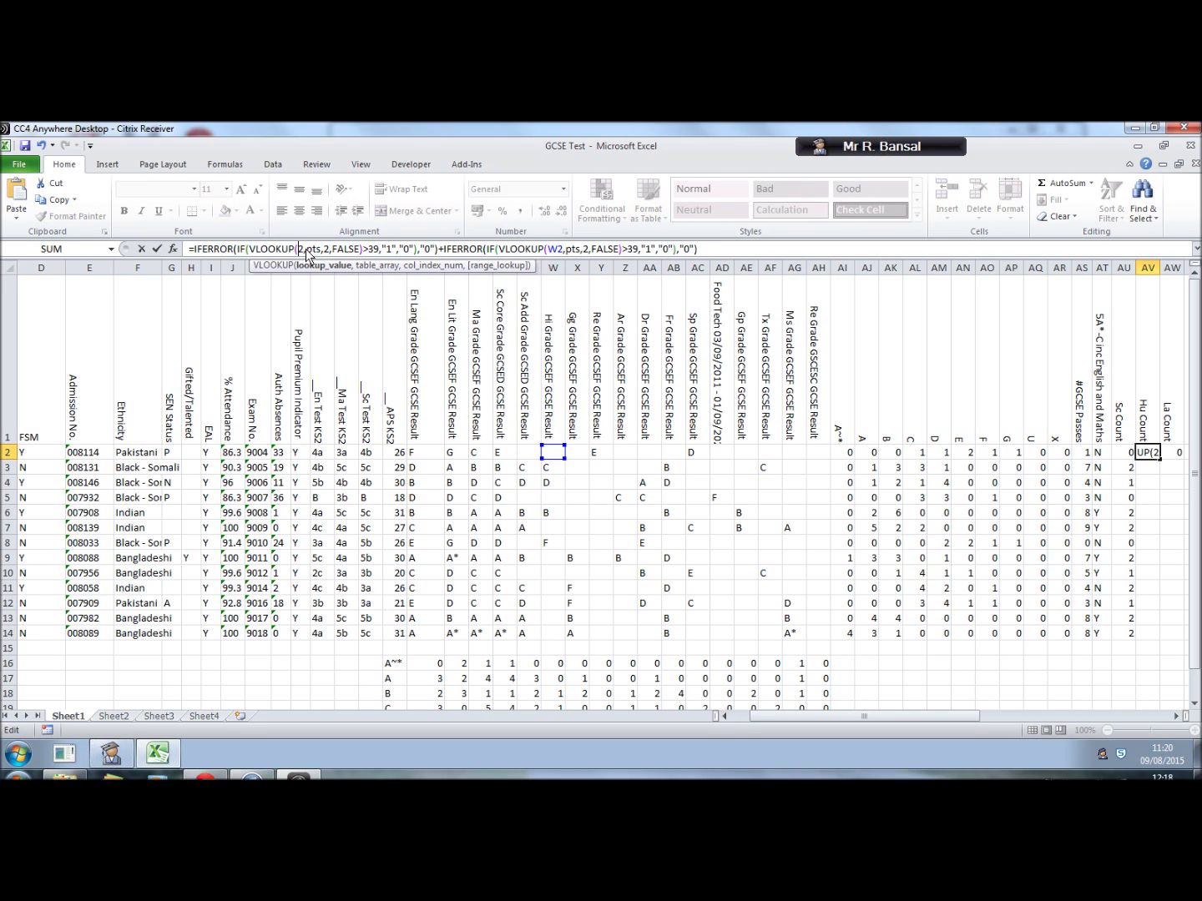
{"action": "type", "text": "w"}
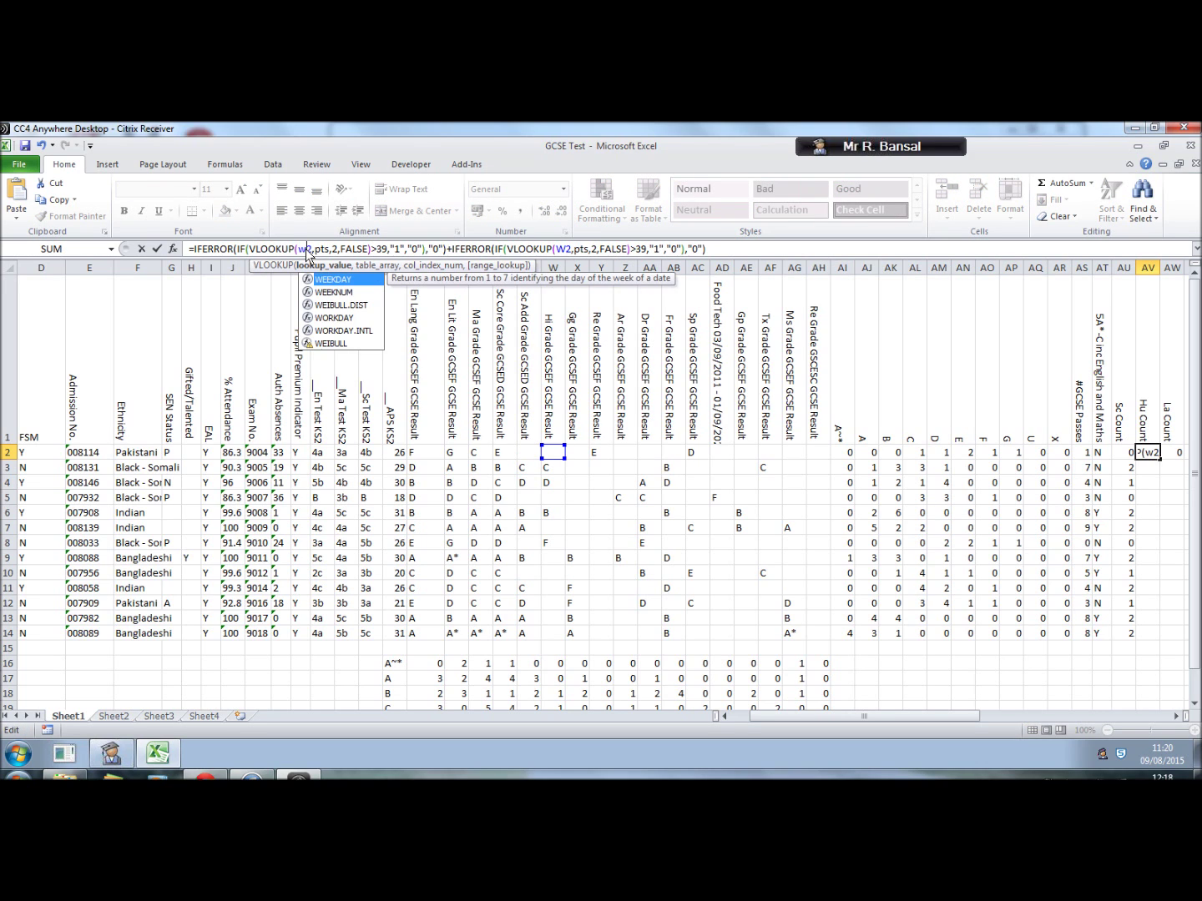
{"action": "left_click", "coordinate": [565, 249]}
{"action": "key", "text": "BackSpace"}
{"action": "type", "text": "W"}
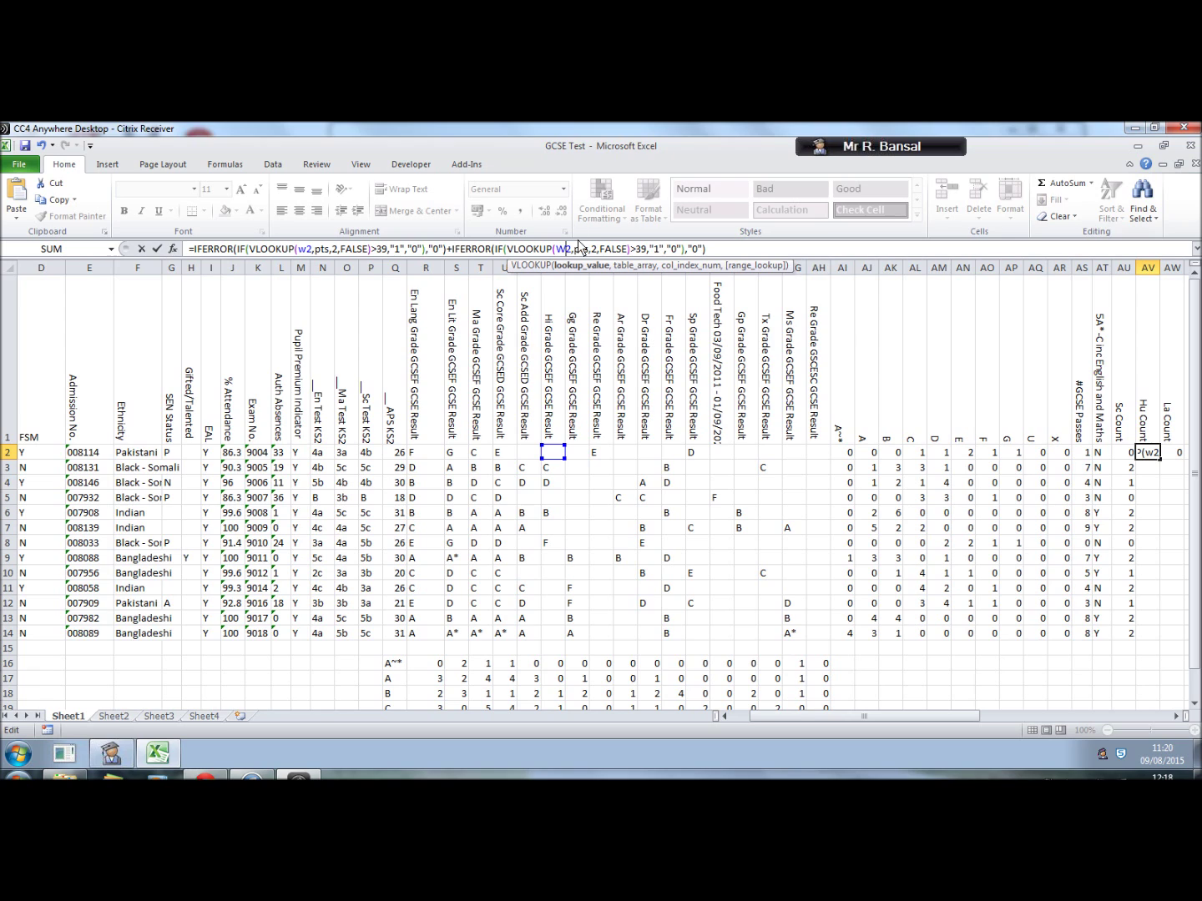
{"action": "key", "text": "BackSpace"}
{"action": "type", "text": "x"}
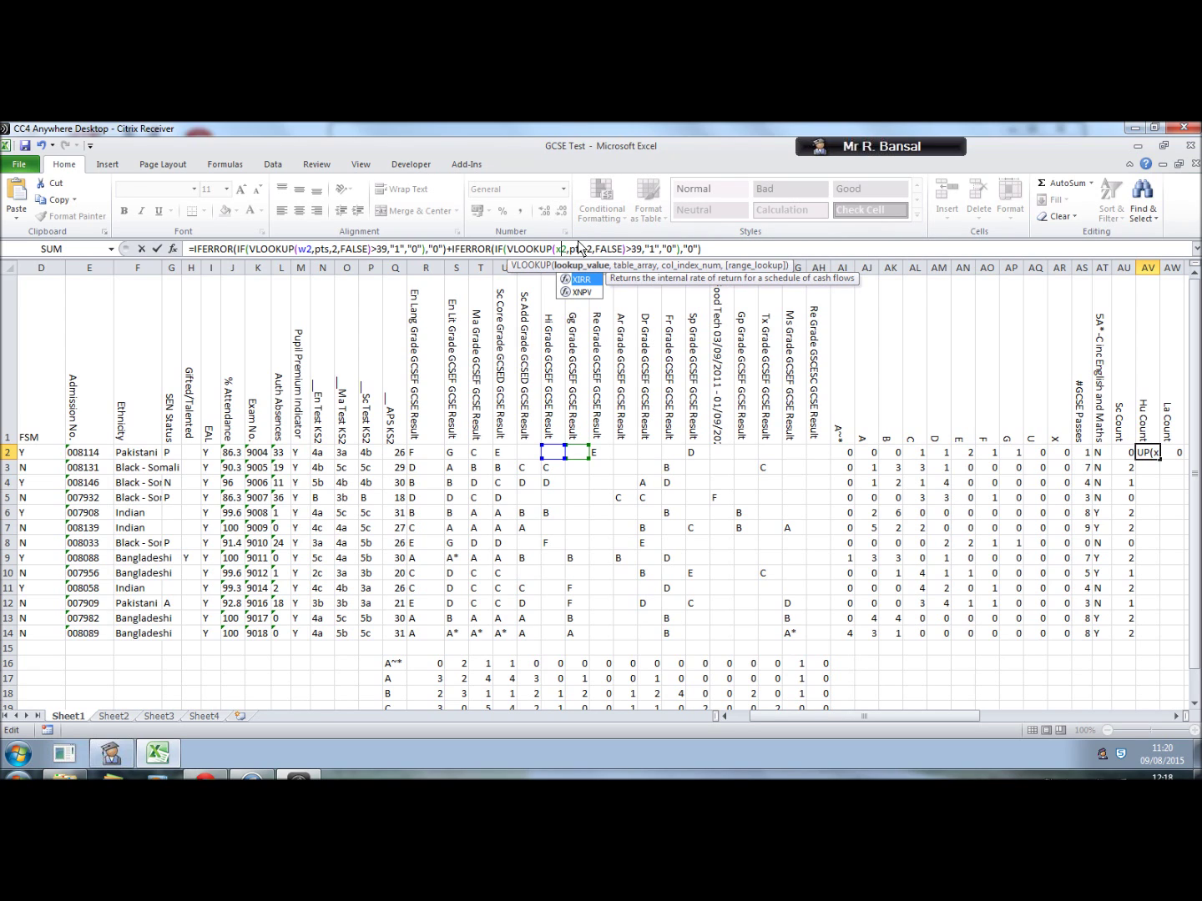
{"action": "key", "text": "Return"}
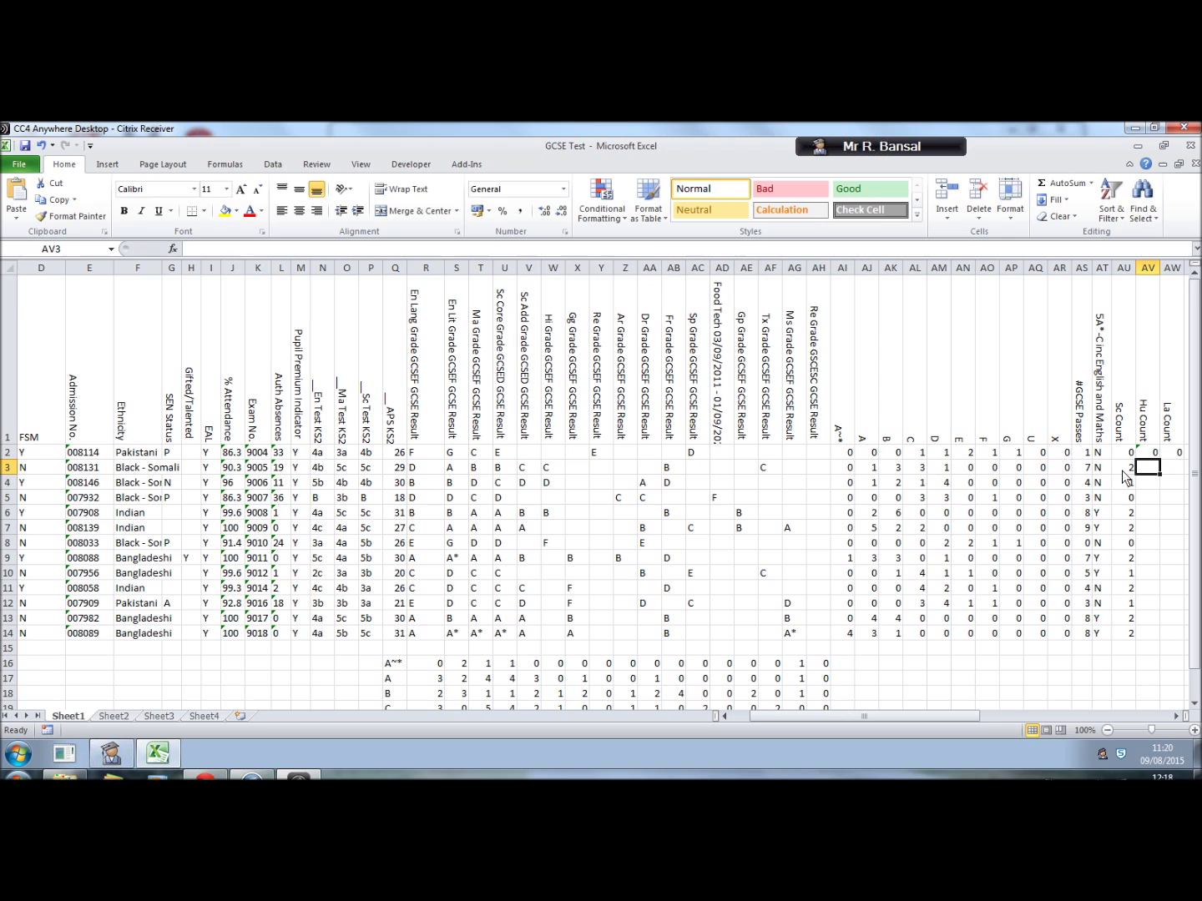
Change the La Count formula in AW2 so its two VLOOKUPs look up AB2 and AC2
{"action": "left_click", "coordinate": [1172, 453]}
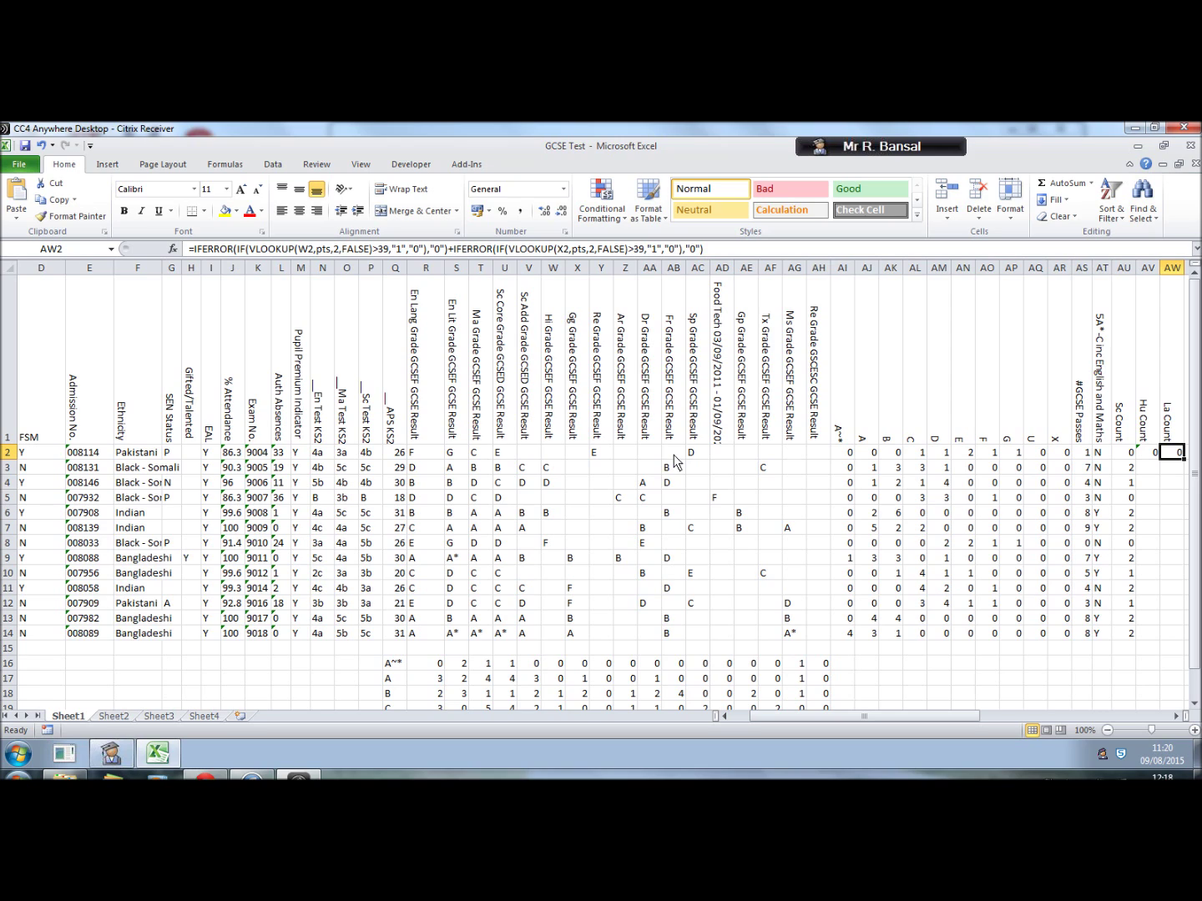
{"action": "left_click", "coordinate": [308, 251]}
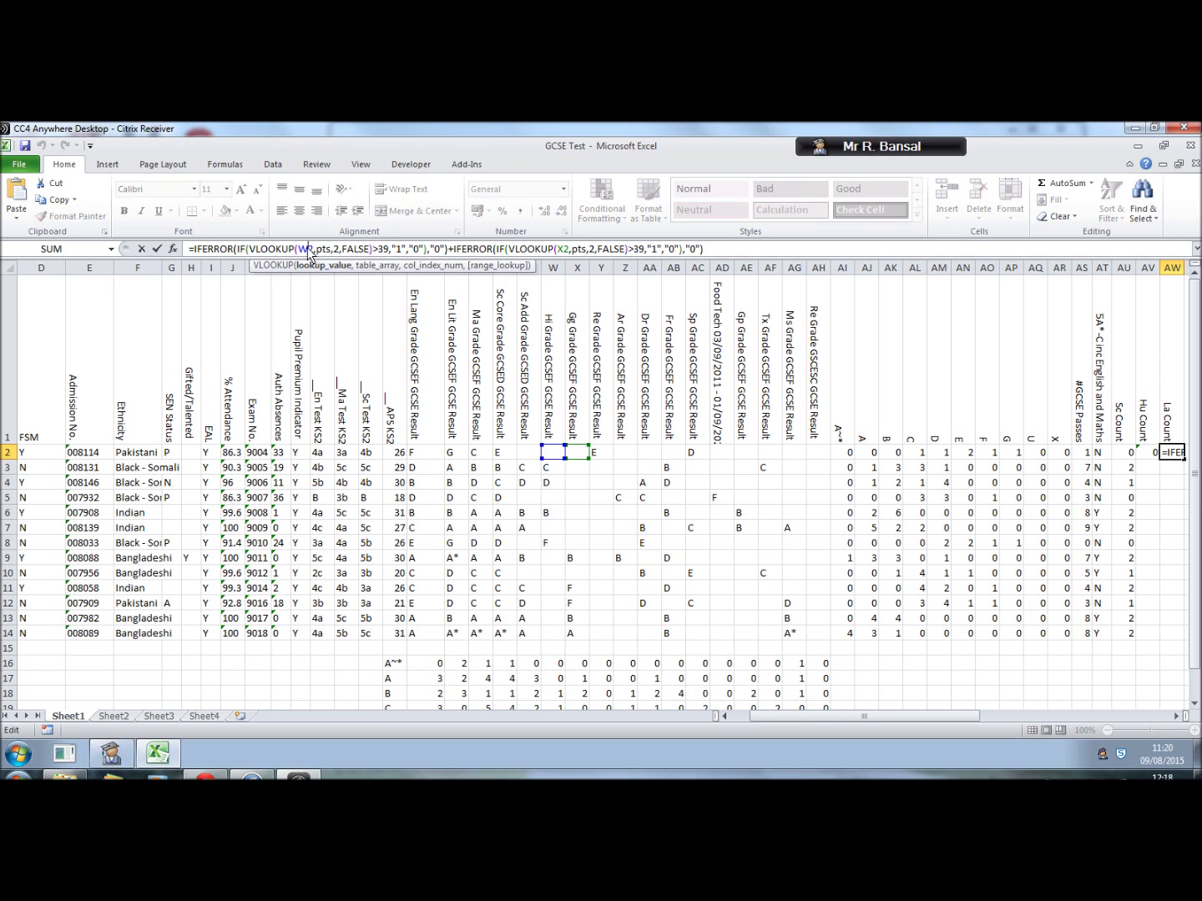
{"action": "key", "text": "BackSpace"}
{"action": "type", "text": "ab"}
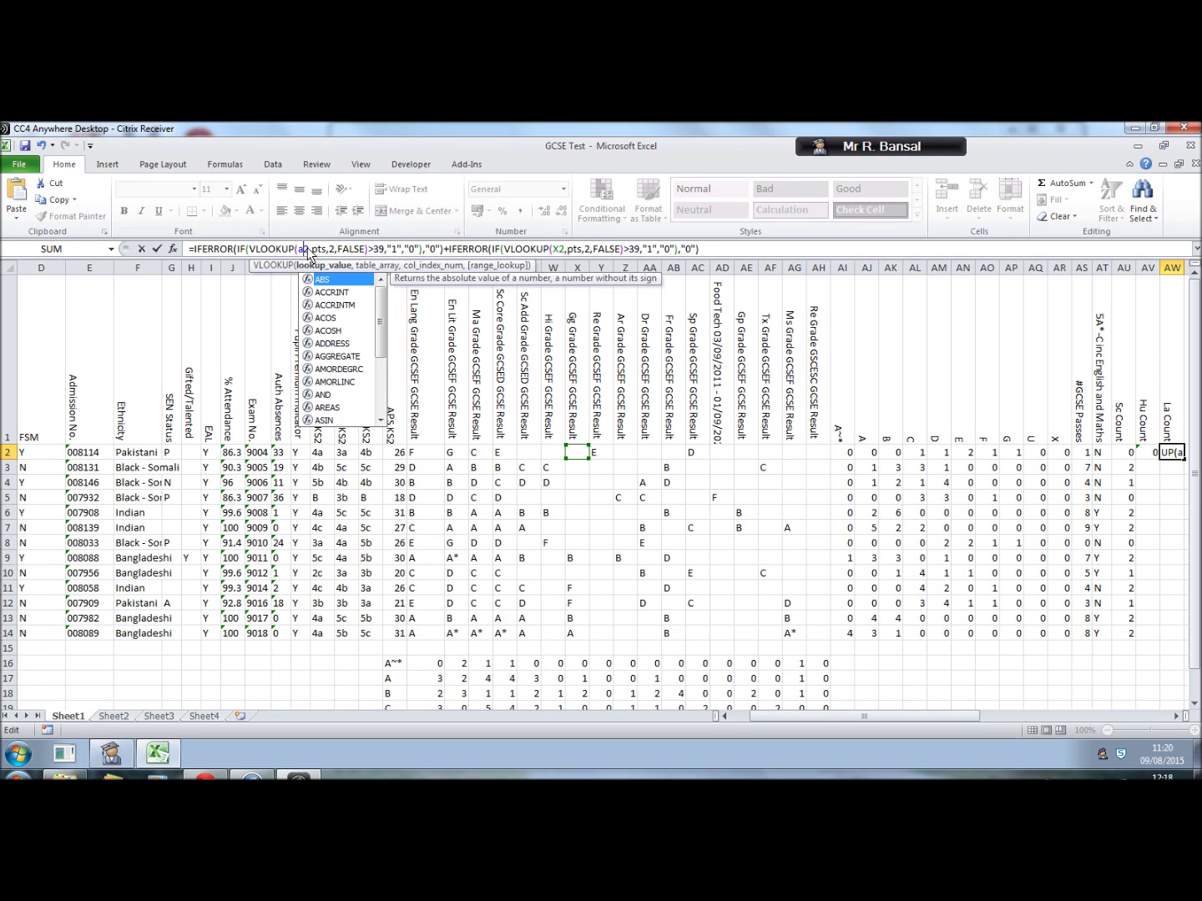
{"action": "left_click", "coordinate": [564, 250]}
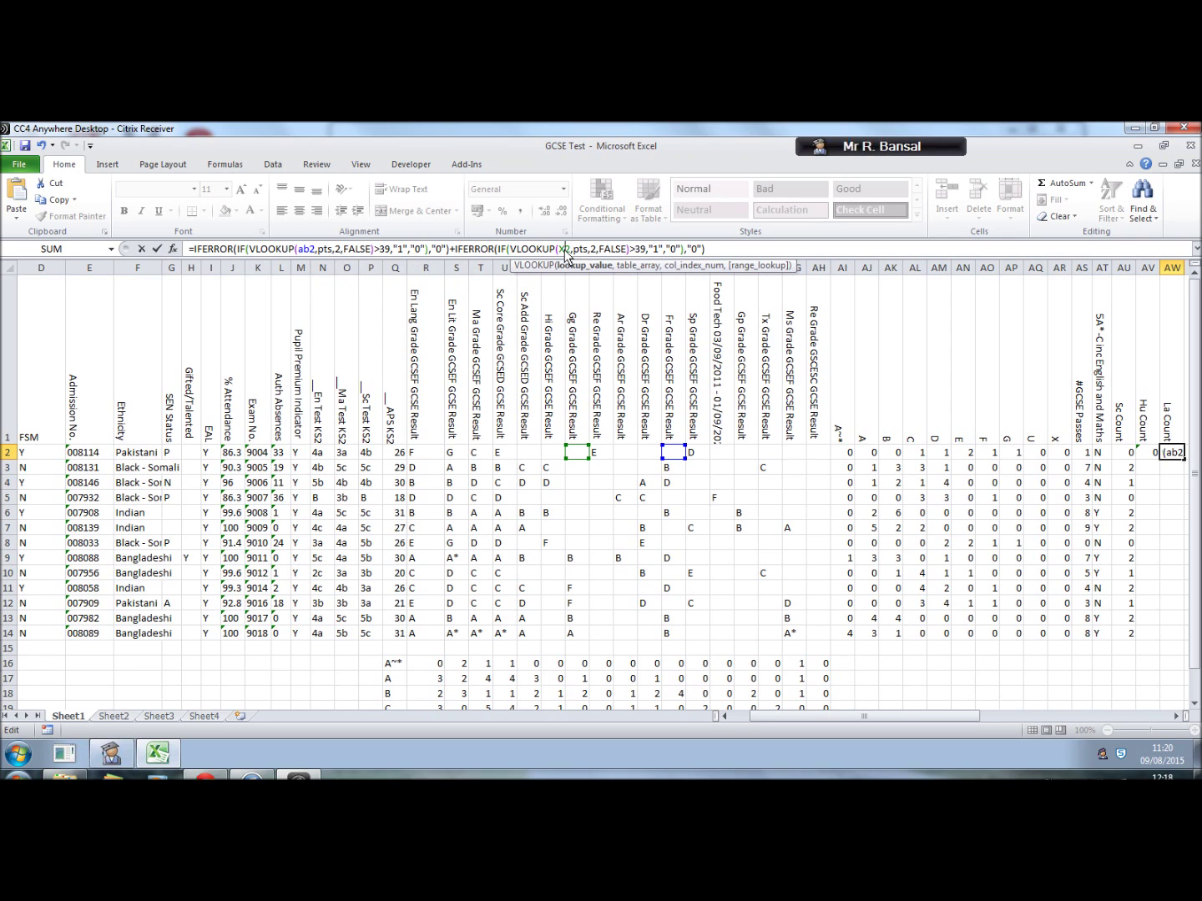
{"action": "key", "text": "BackSpace"}
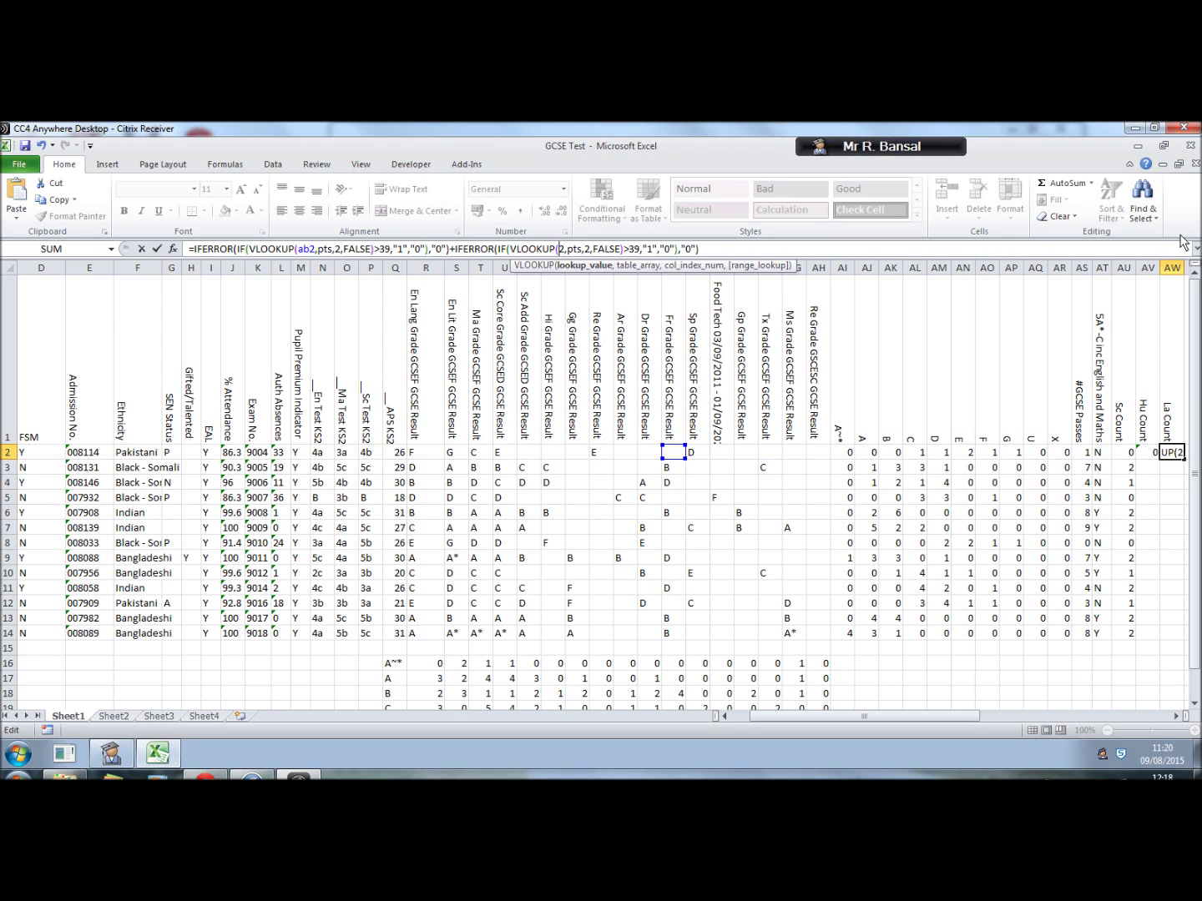
{"action": "type", "text": "ac"}
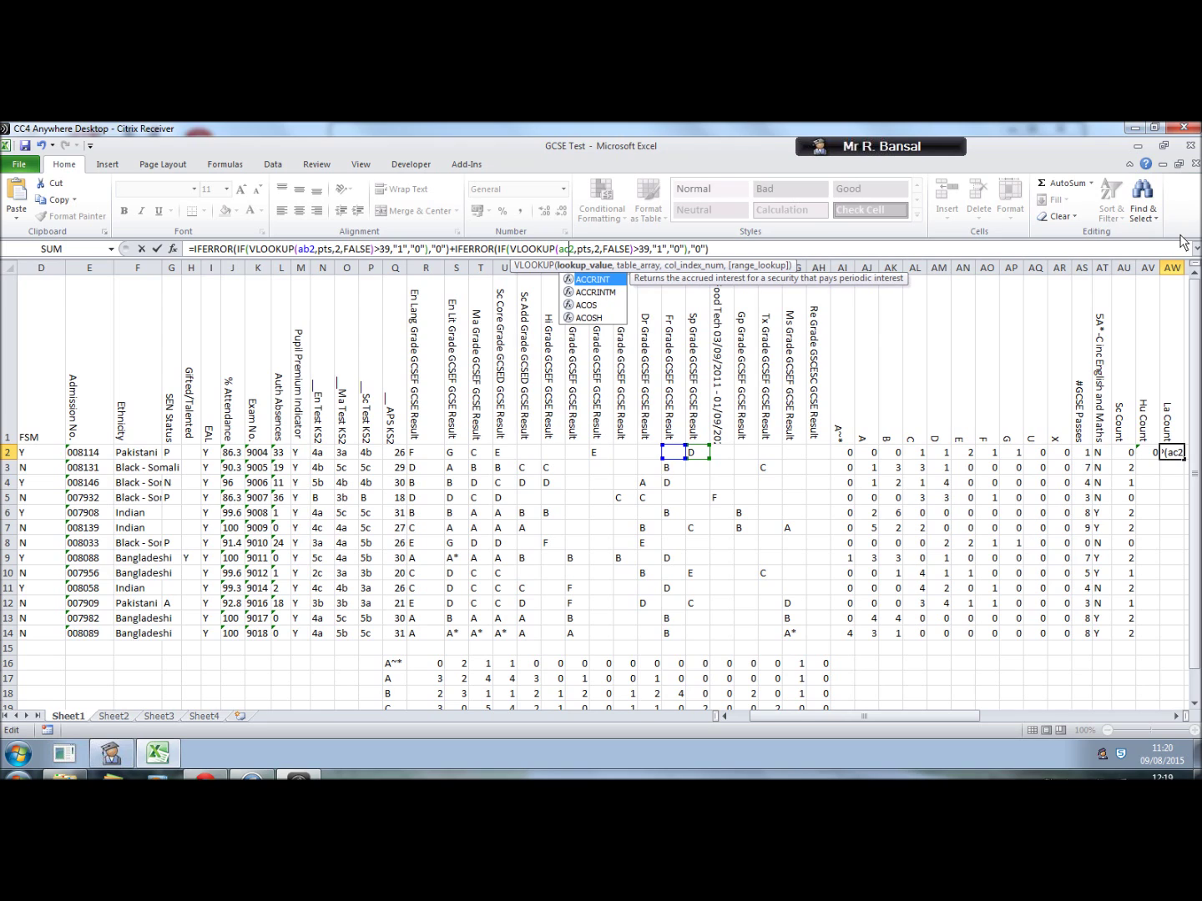
{"action": "key", "text": "Return"}
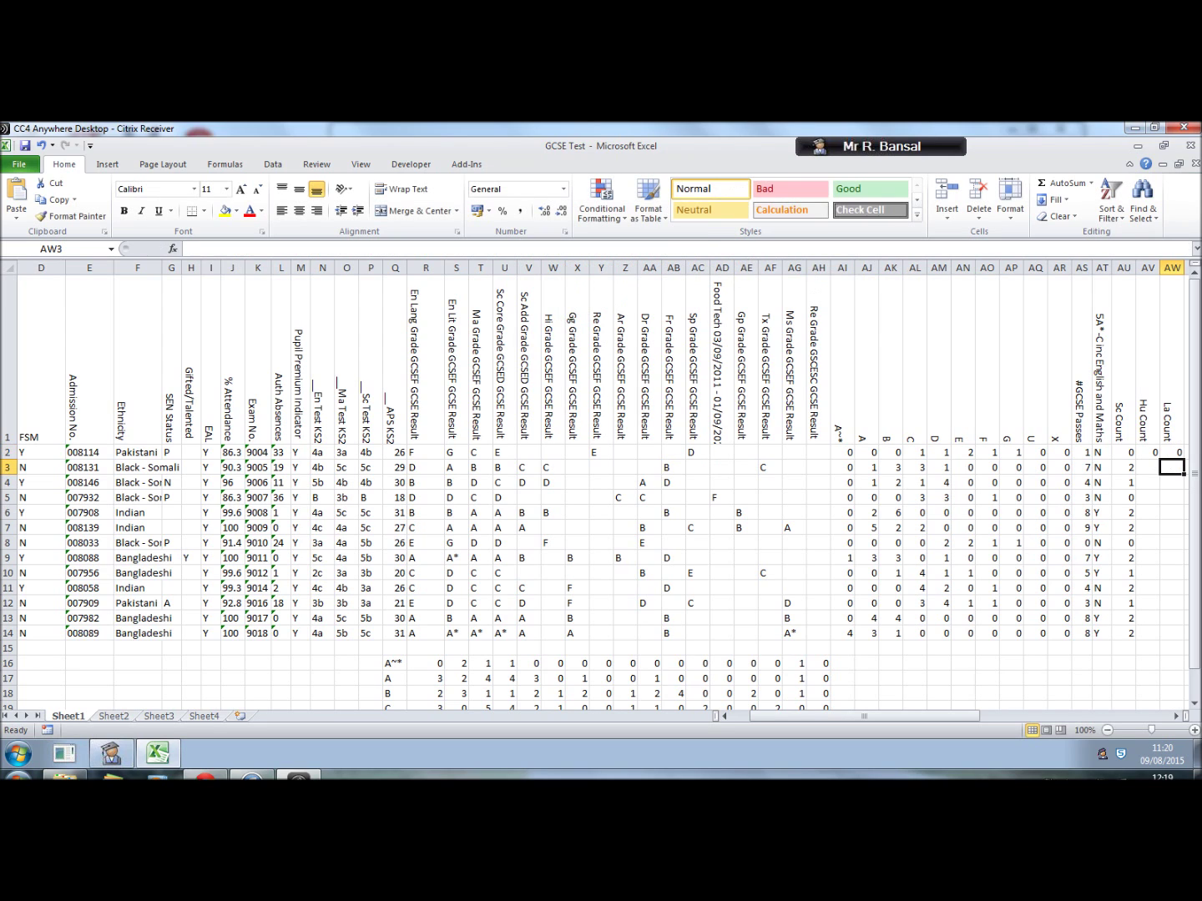
Fill the Hu Count and La Count formulas from AV2:AW2 down to row 14
{"action": "left_click", "coordinate": [1150, 453]}
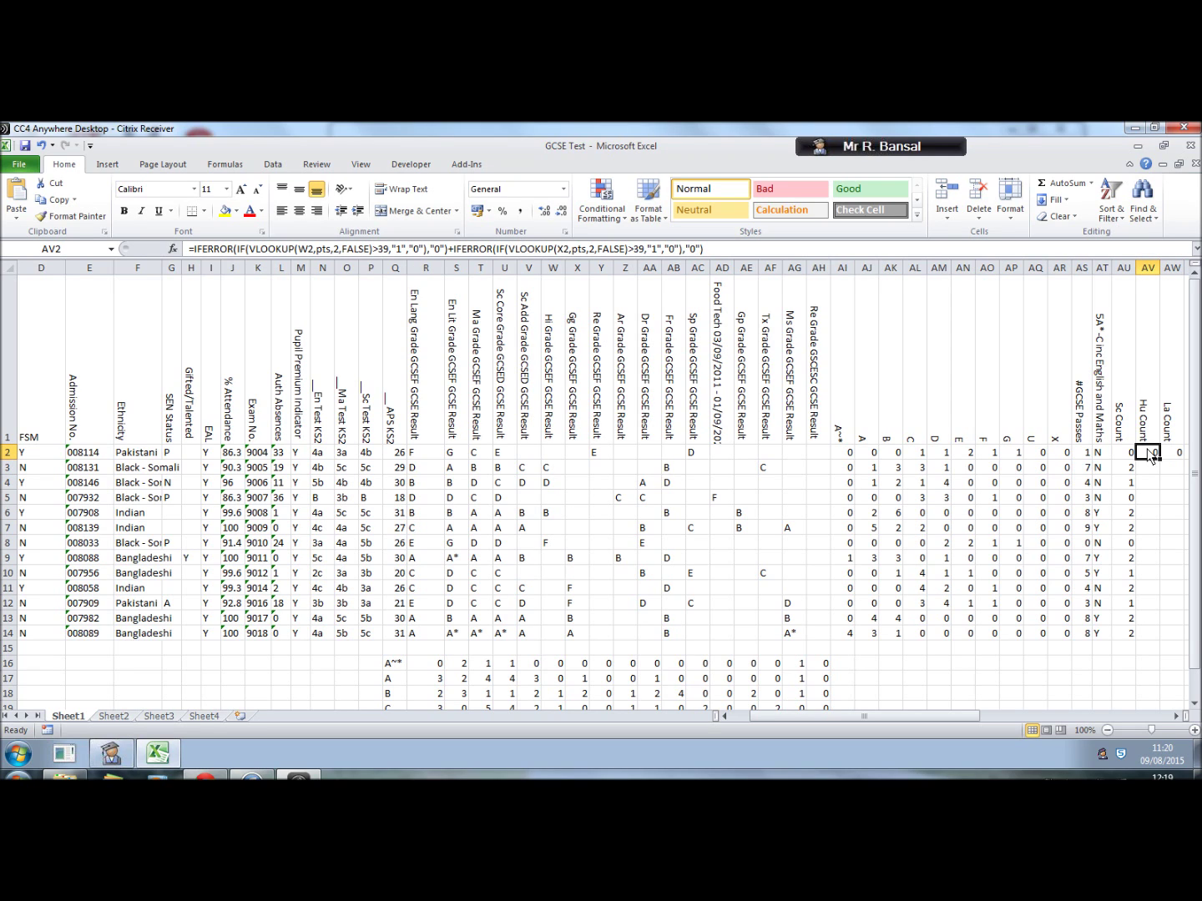
{"action": "key", "text": "shift+Right"}
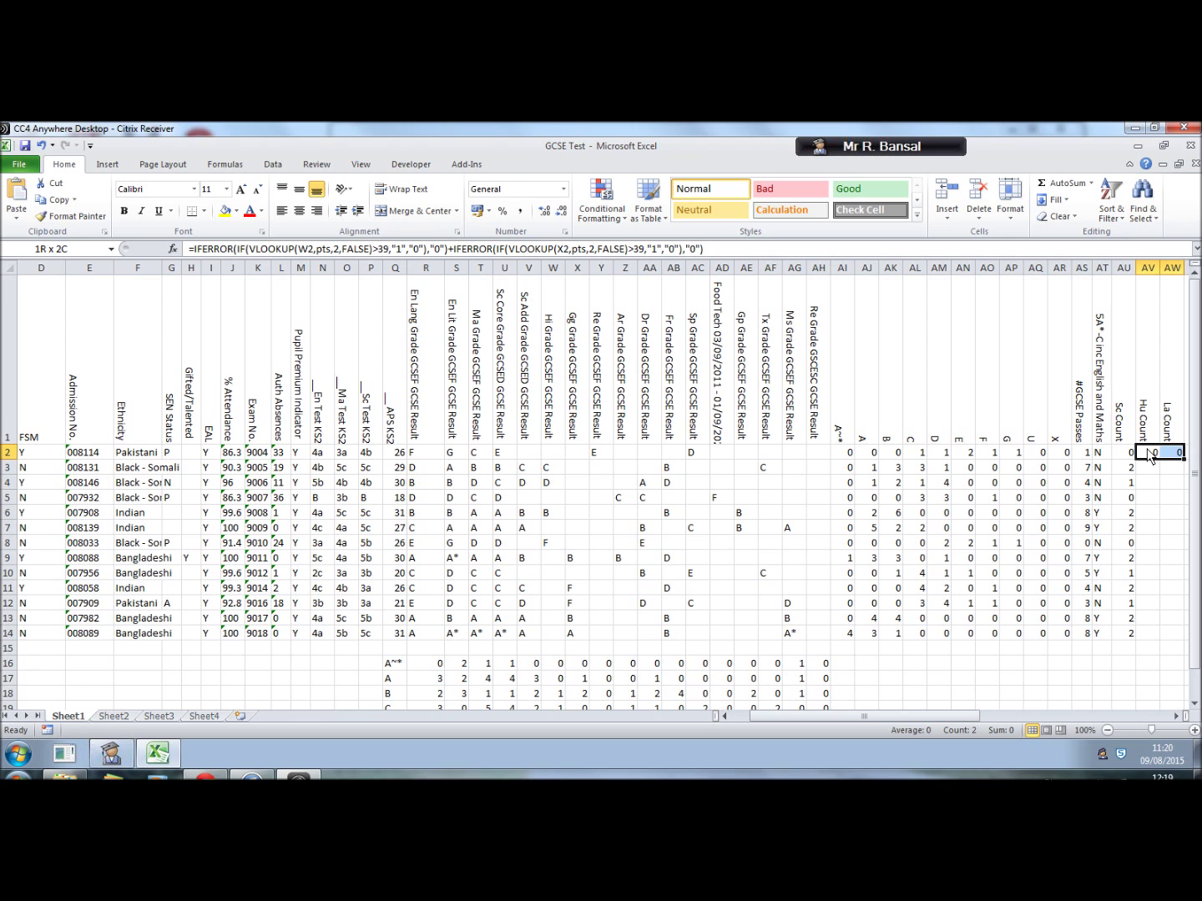
{"action": "key", "text": "ctrl+shift+Down"}
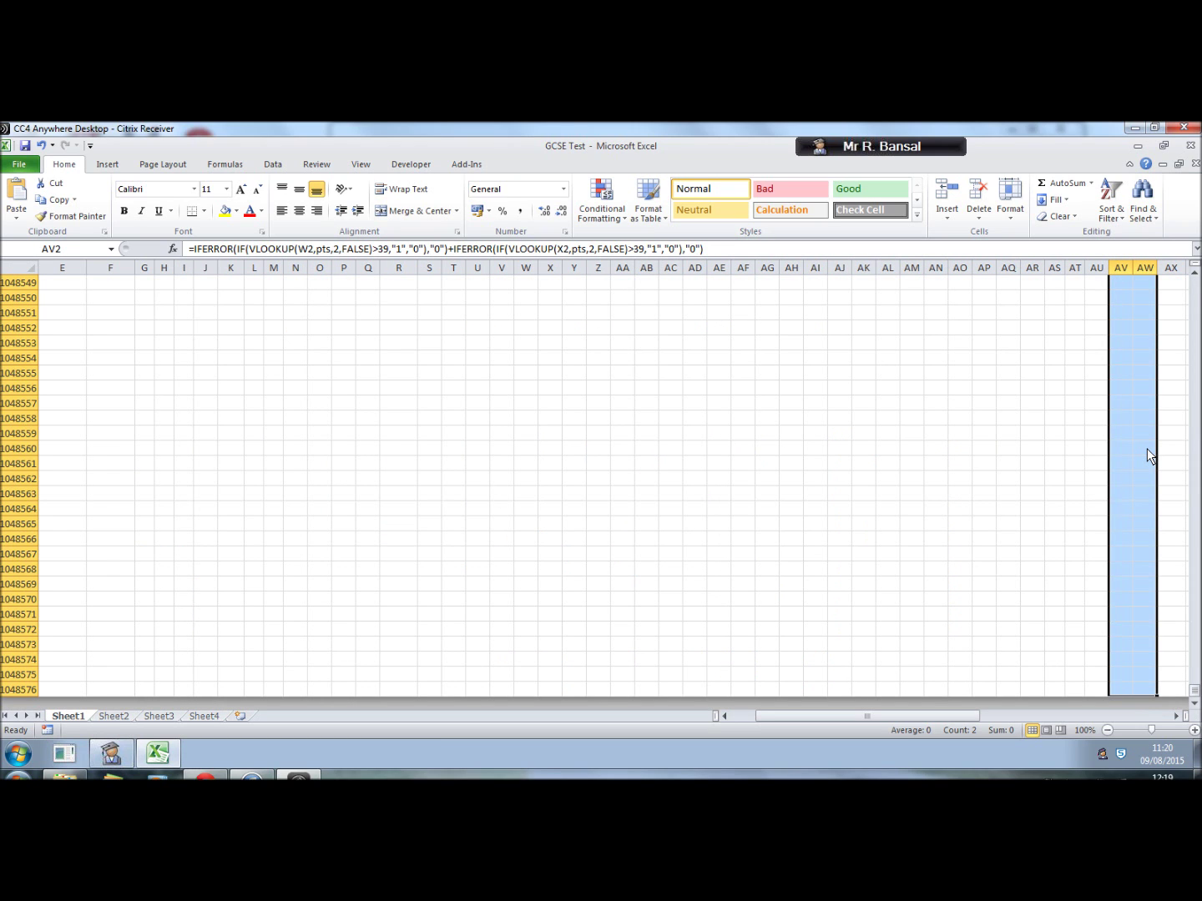
{"action": "key", "text": "ctrl+shift+Up"}
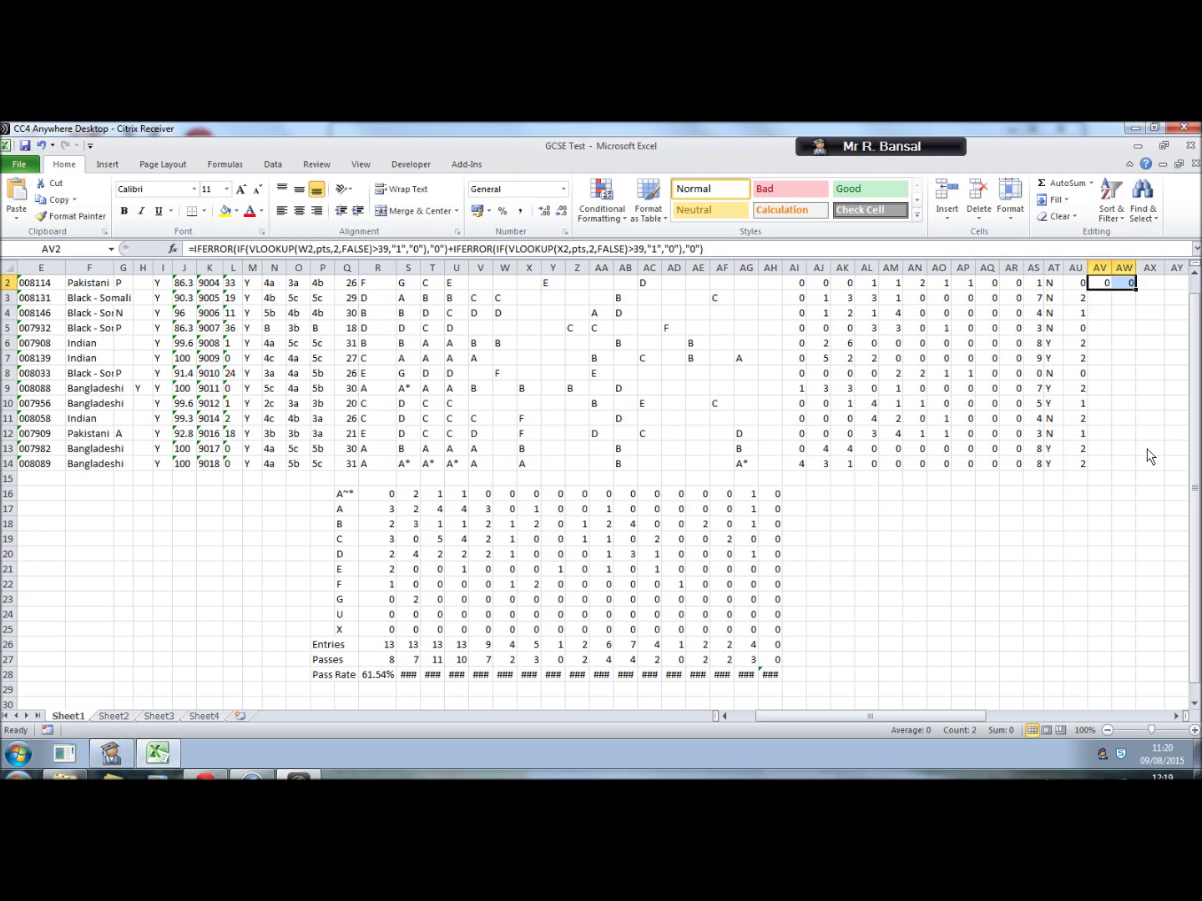
{"action": "key", "text": "shift+Down"}
{"action": "key", "text": "shift+Down"}
{"action": "key", "text": "shift+Down"}
{"action": "key", "text": "shift+Down"}
{"action": "key", "text": "shift+Down"}
{"action": "key", "text": "shift+Down"}
{"action": "key", "text": "shift+Down"}
{"action": "key", "text": "shift+Down"}
{"action": "key", "text": "shift+Down"}
{"action": "key", "text": "shift+Down"}
{"action": "key", "text": "shift+Down"}
{"action": "key", "text": "shift+Down"}
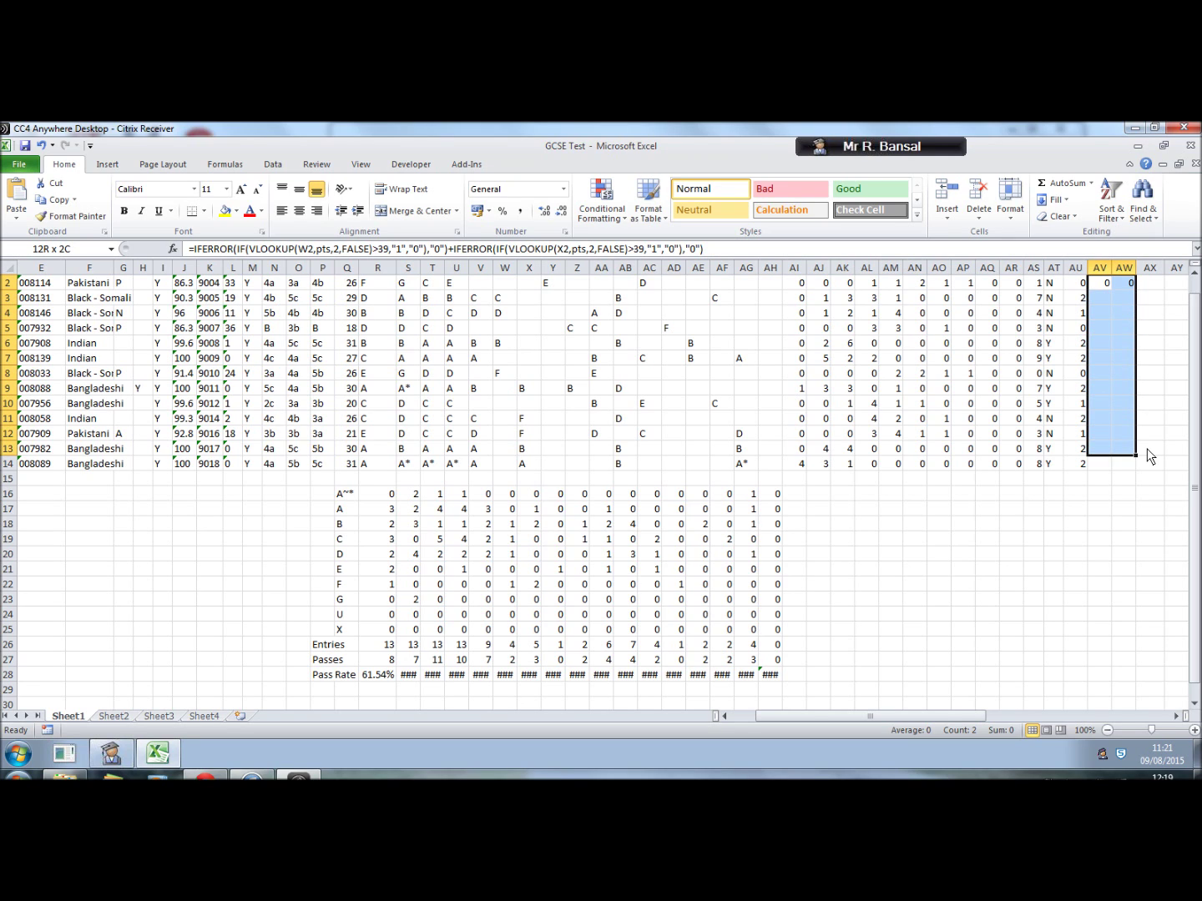
{"action": "key", "text": "shift+Down"}
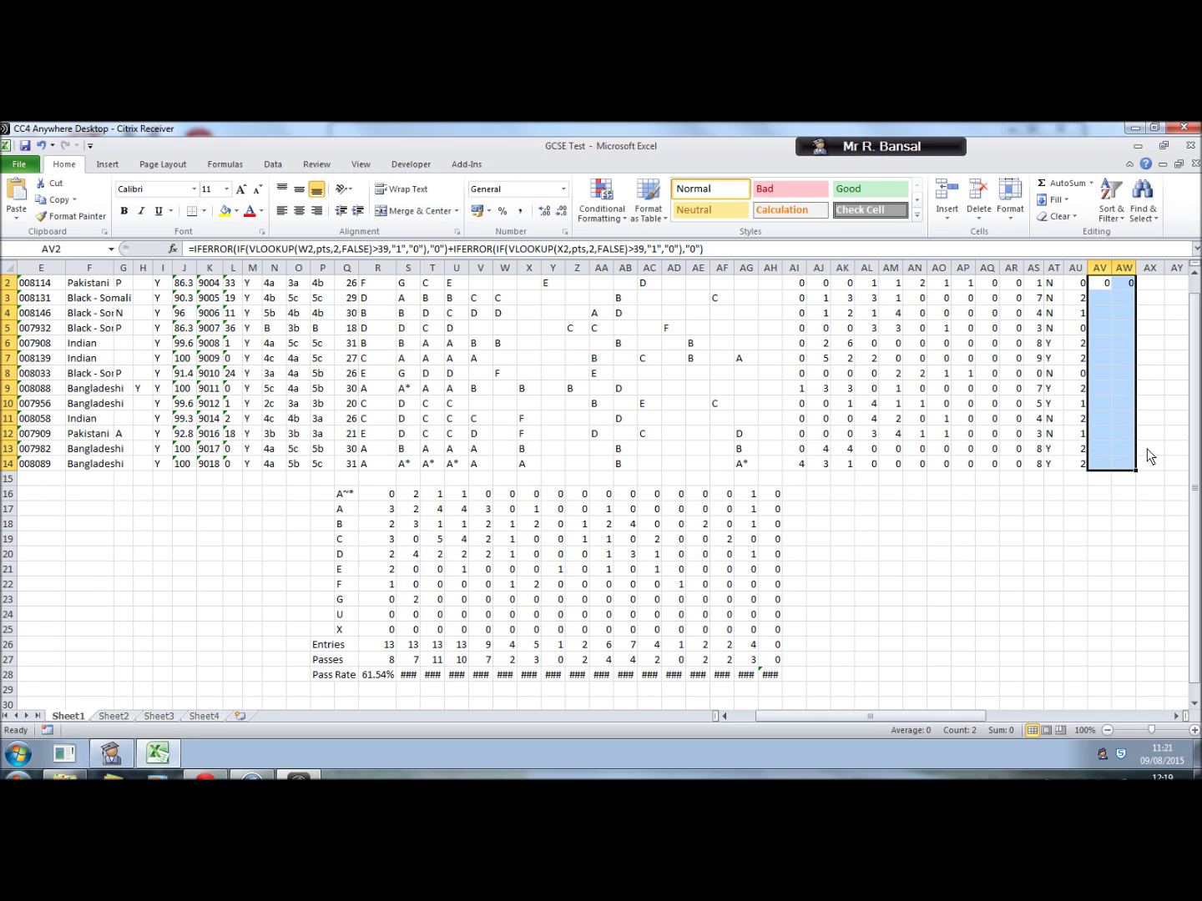
{"action": "key", "text": "ctrl+d"}
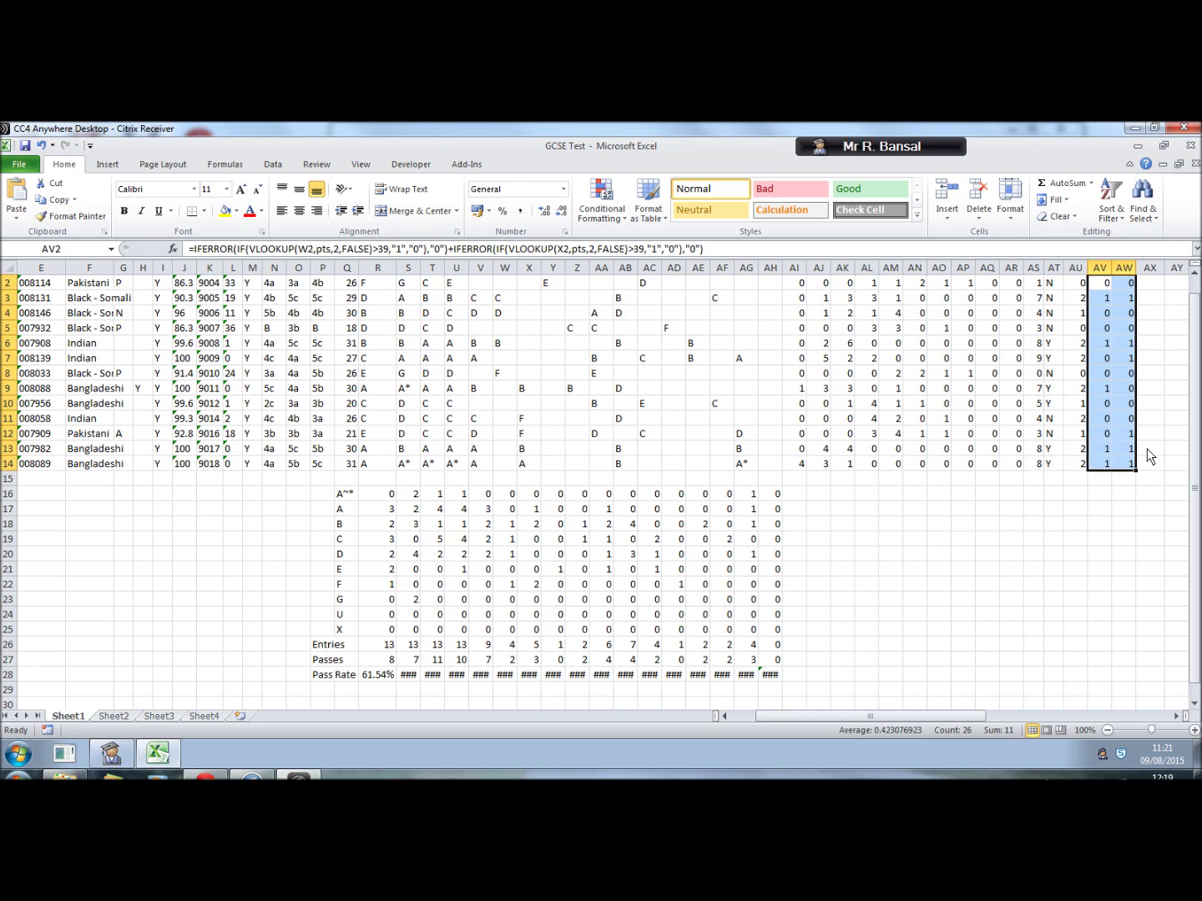
Enter the column heading EBAC in cell AX1
{"action": "left_click", "coordinate": [1195, 274]}
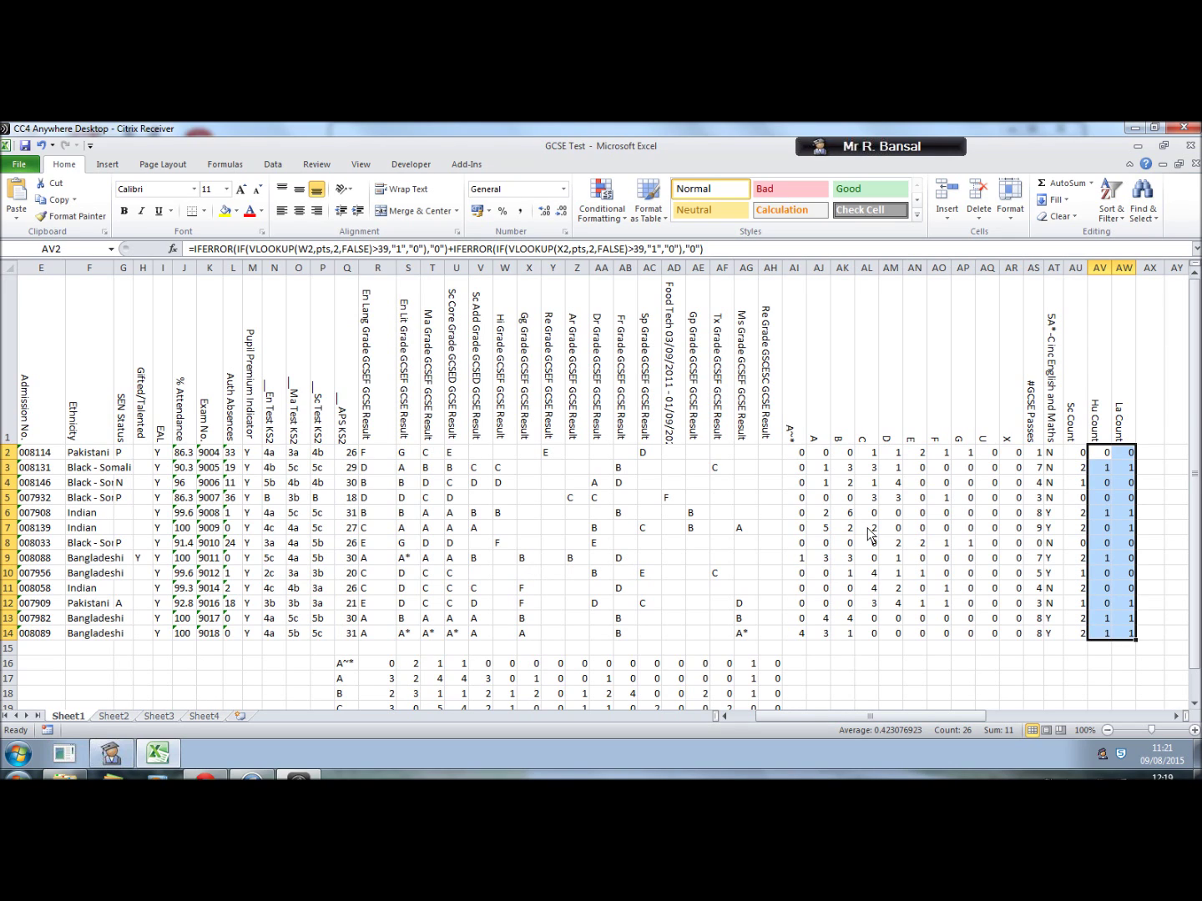
{"action": "left_click", "coordinate": [1153, 432]}
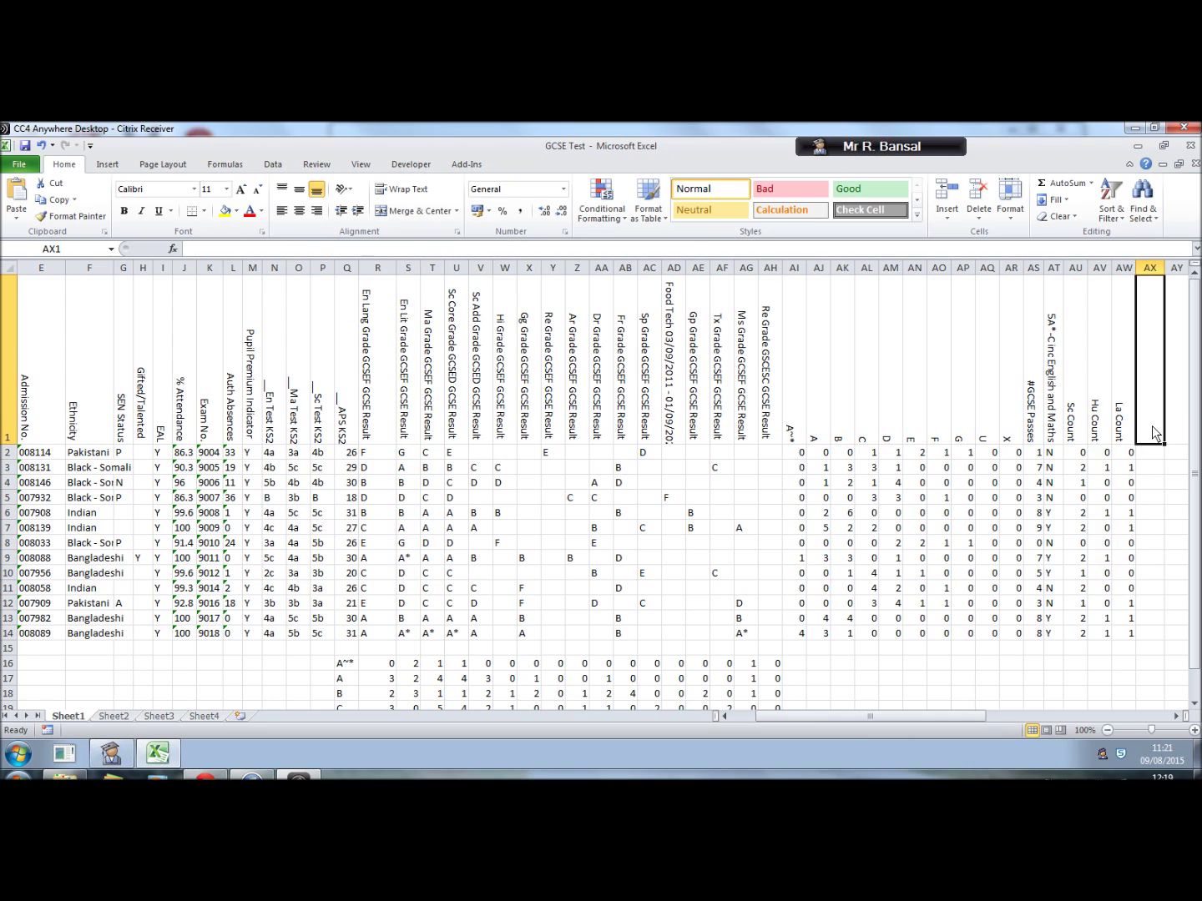
{"action": "type", "text": "EBAC"}
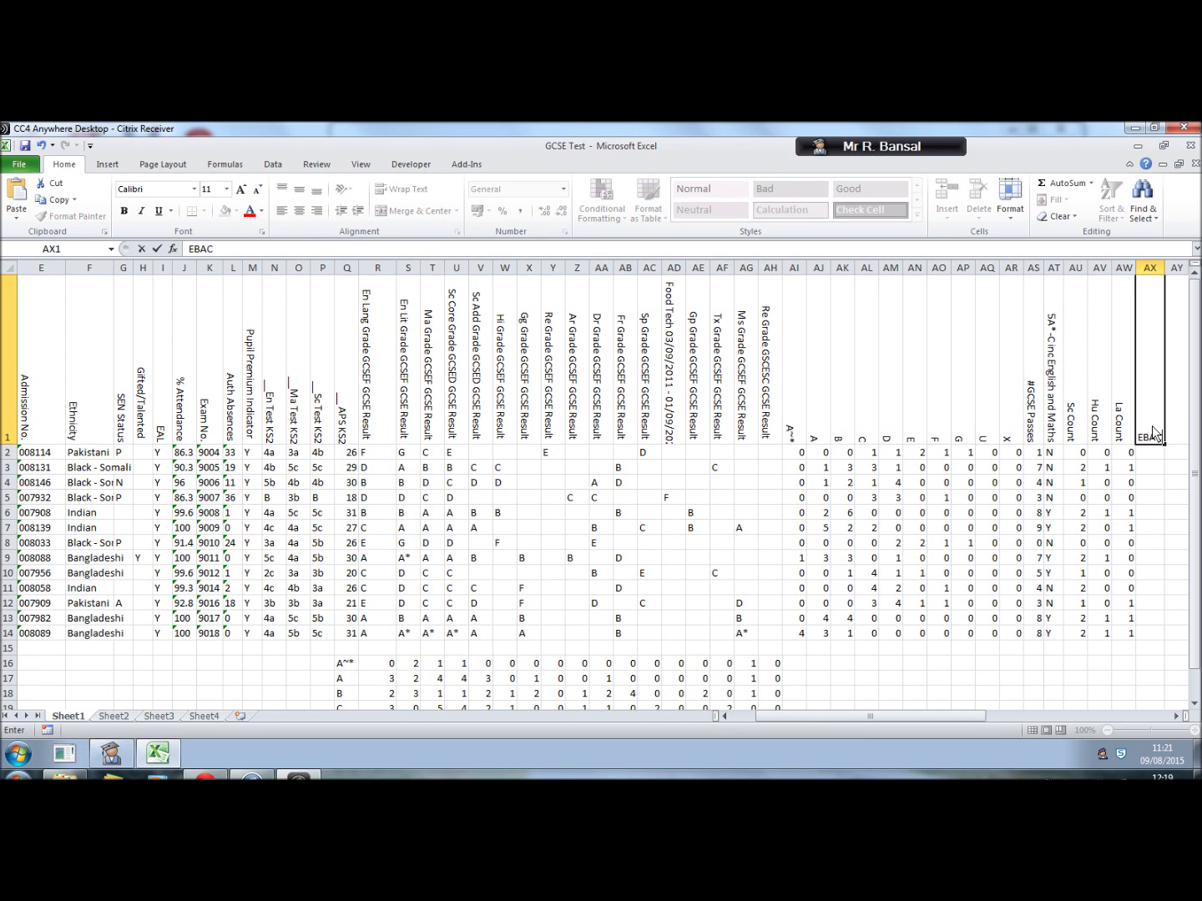
{"action": "key", "text": "Return"}
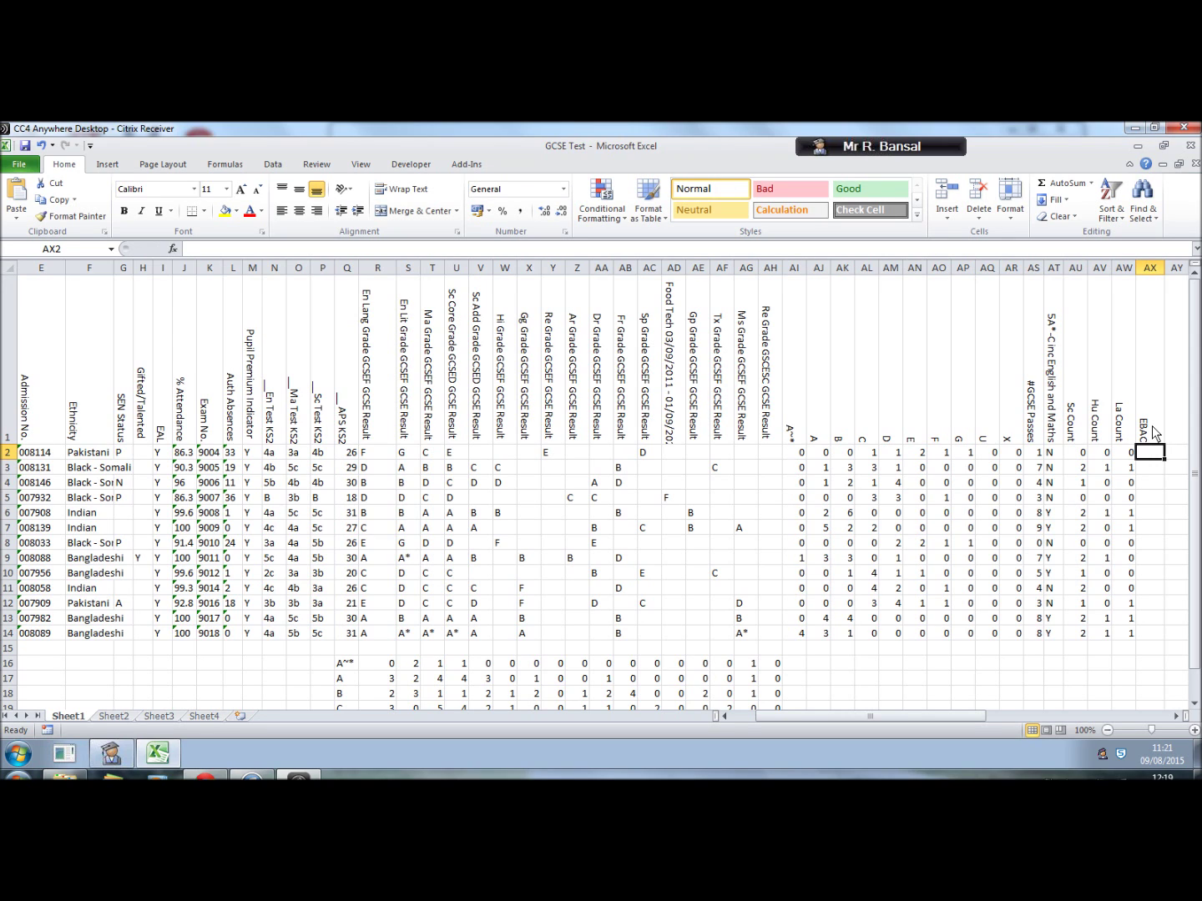
Begin an AND formula in AX2 with the first logical test at2="Y"
{"action": "type", "text": "="}
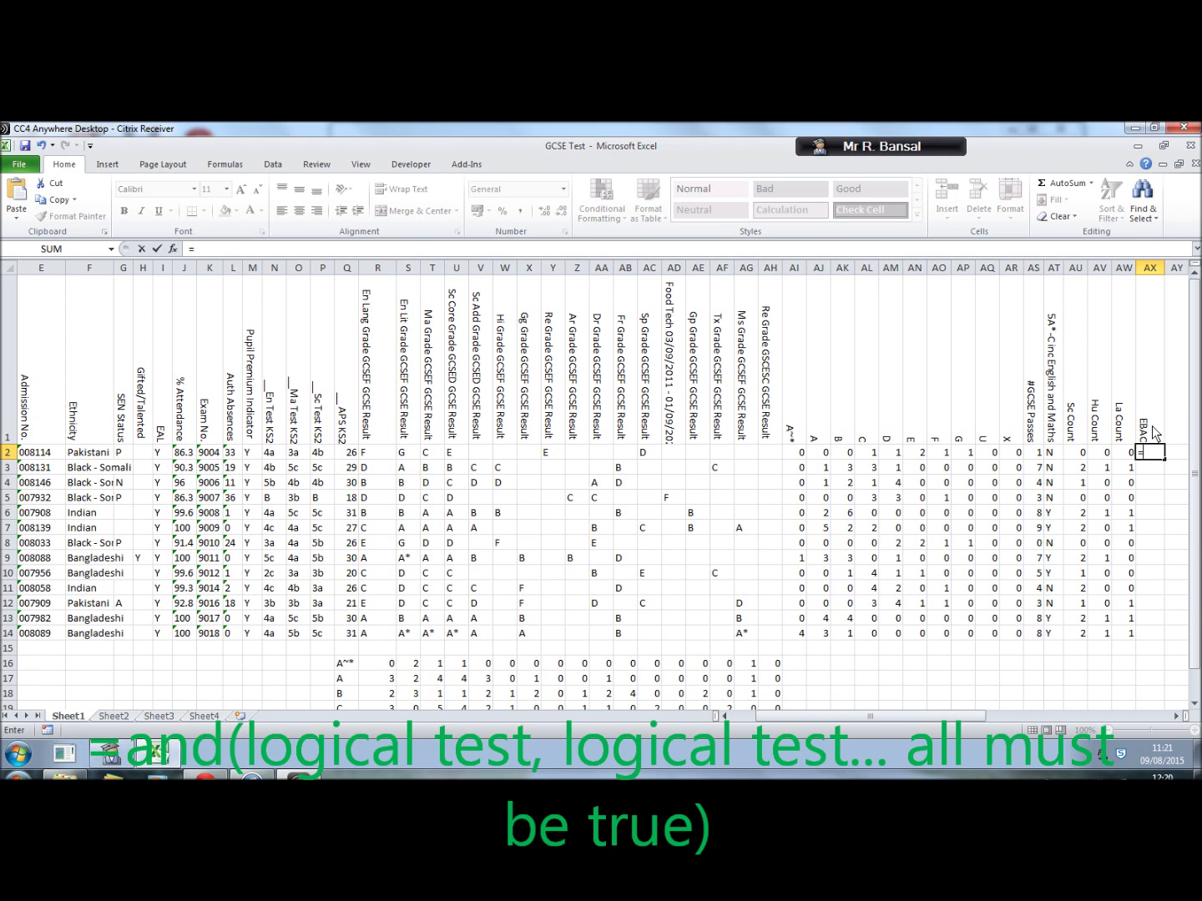
{"action": "type", "text": "and"}
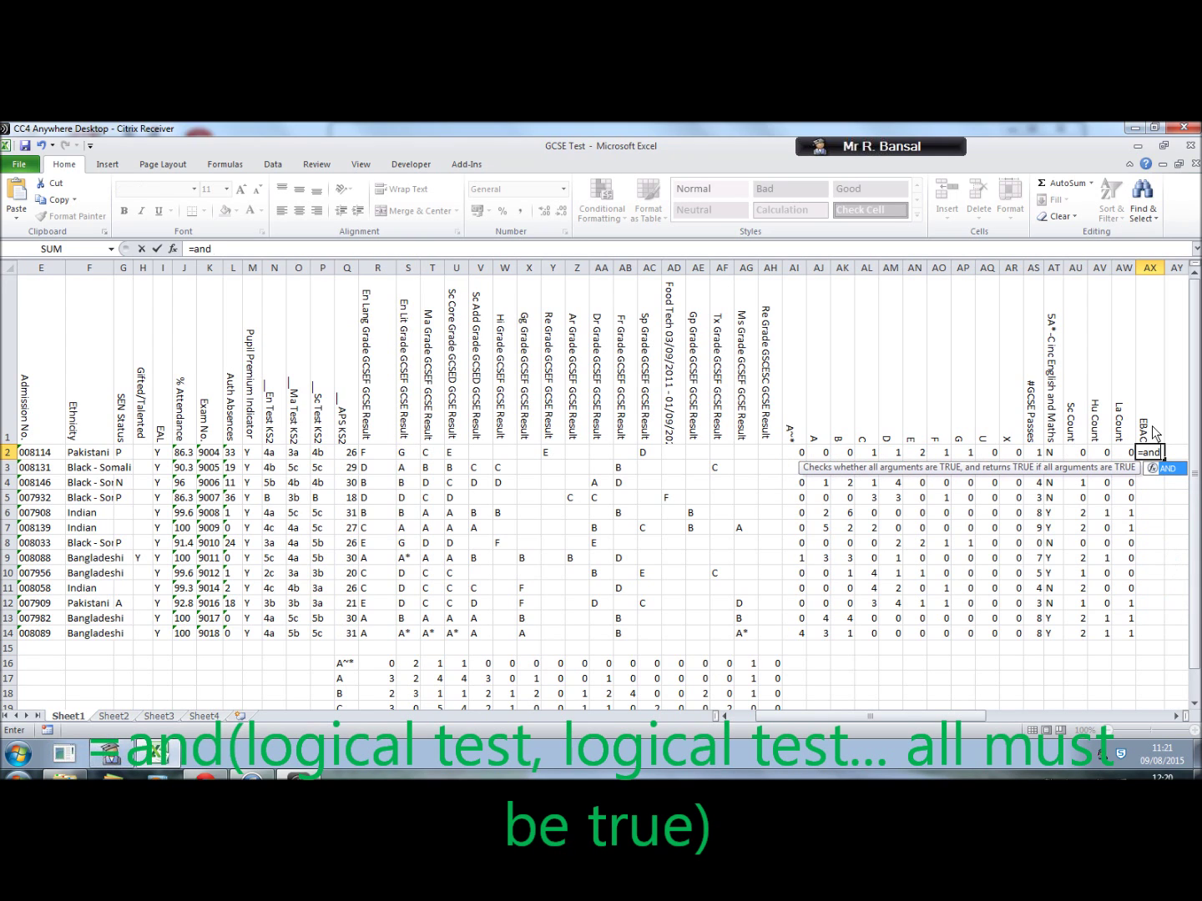
{"action": "type", "text": "("}
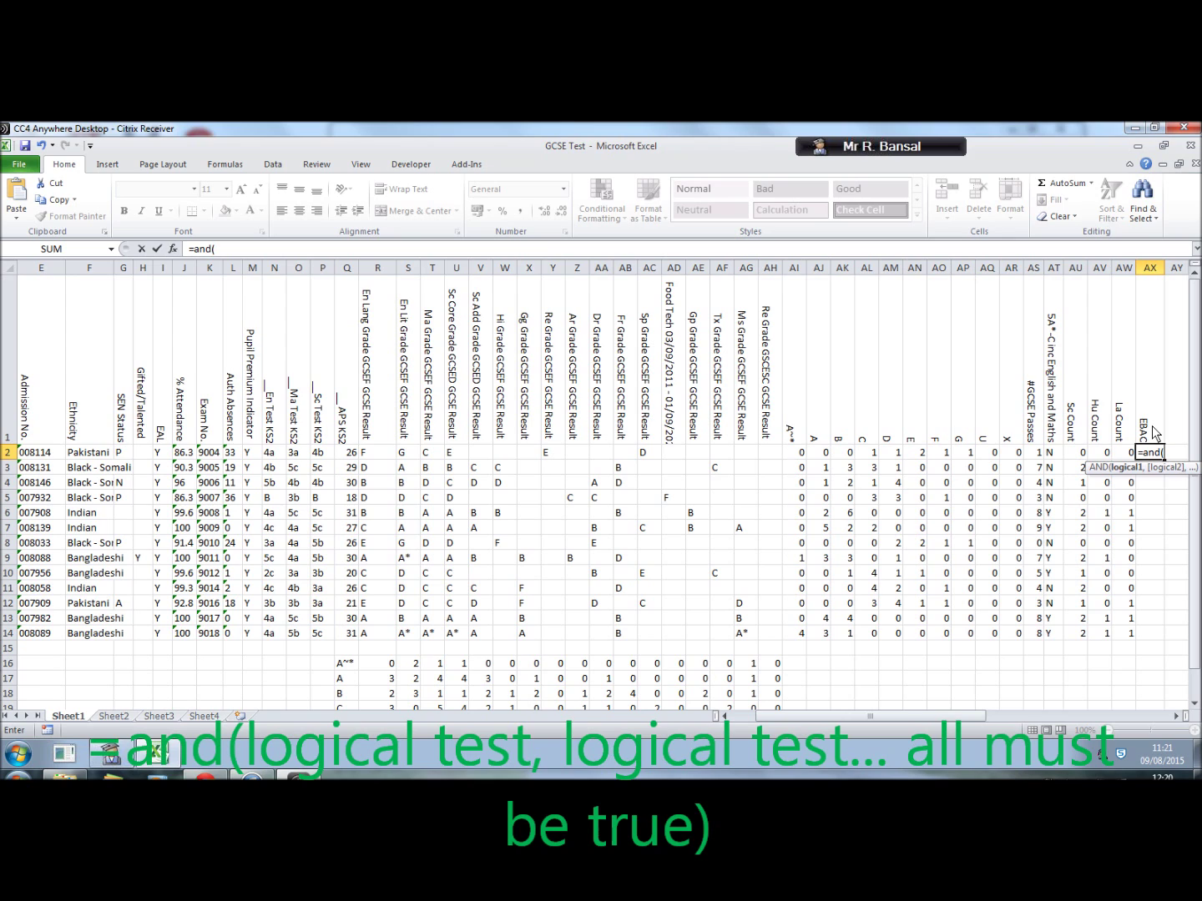
{"action": "type", "text": "at"}
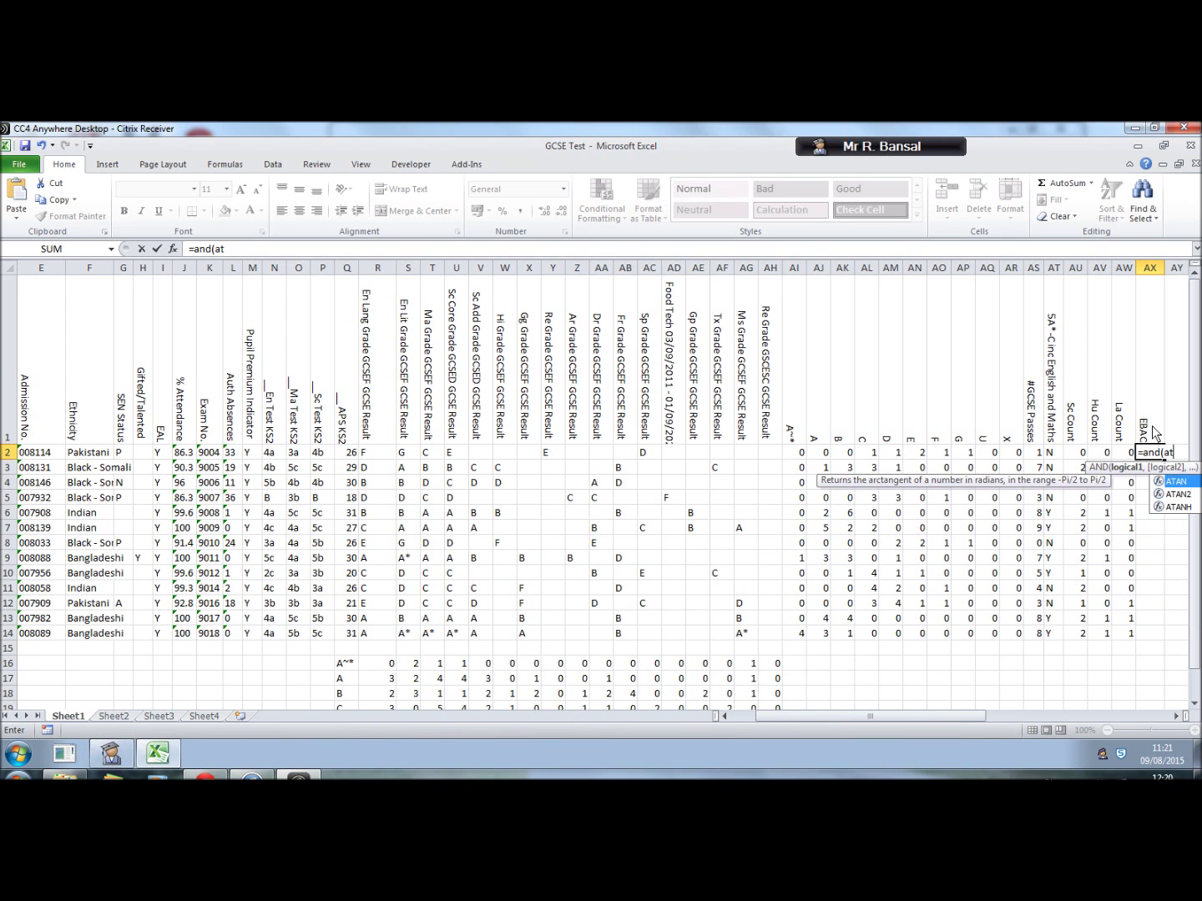
{"action": "type", "text": "2"}
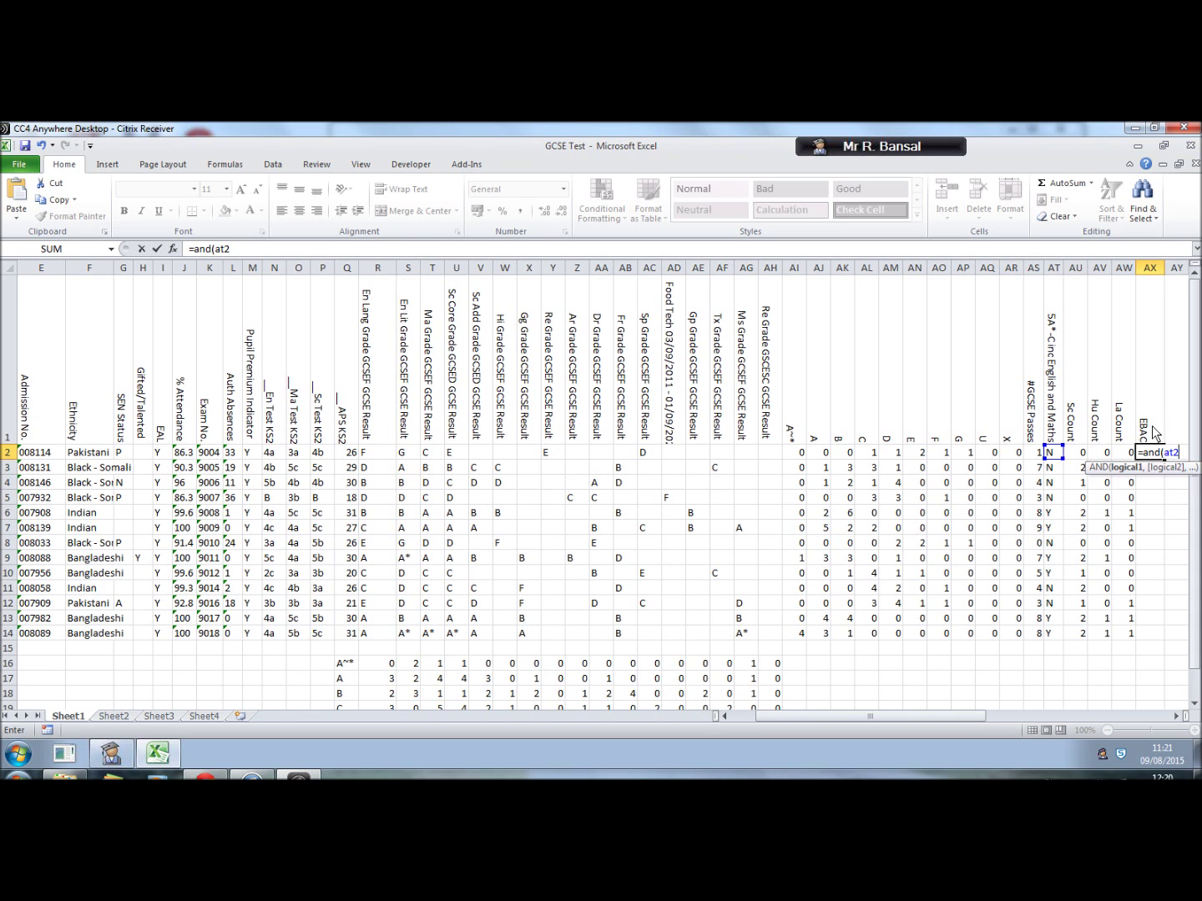
{"action": "type", "text": "=\"Y\""}
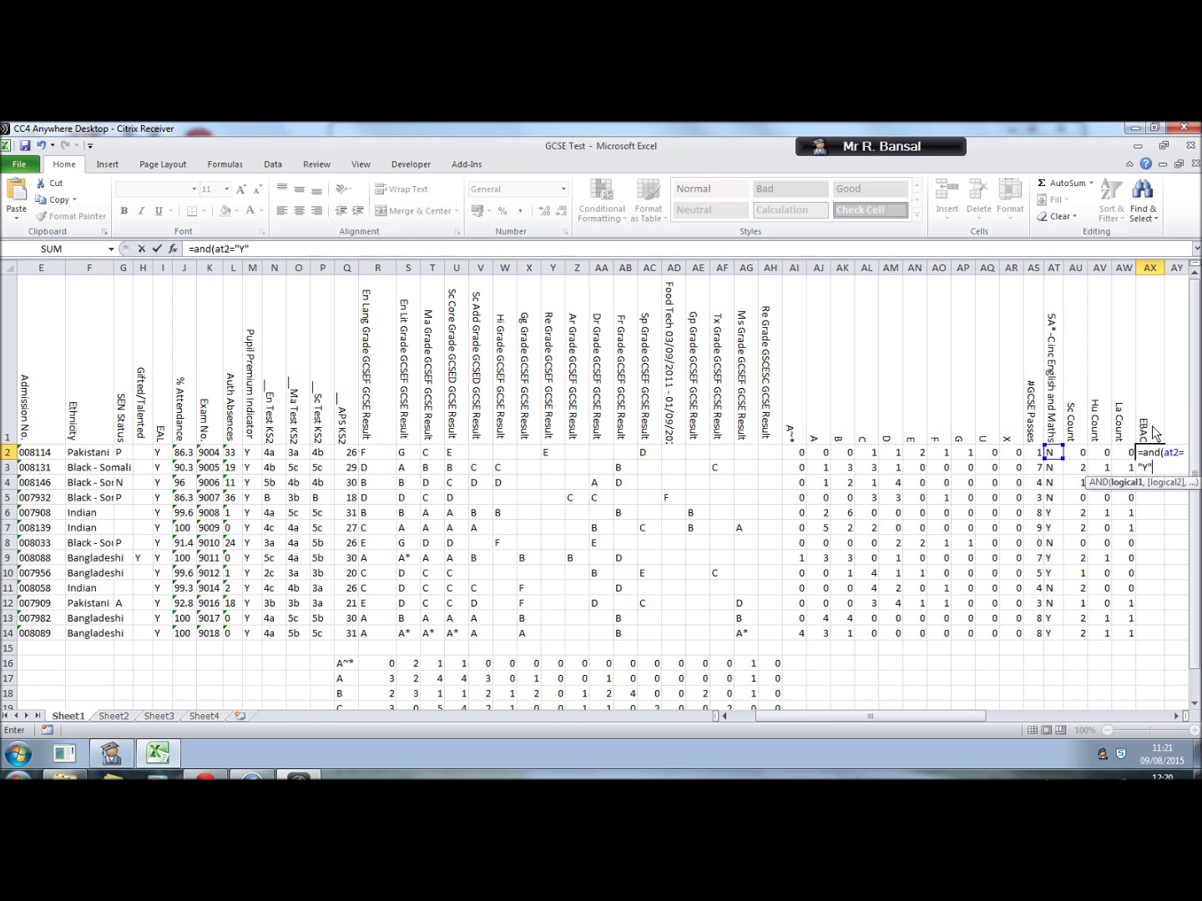
Complete the AND formula in AX2 with the tests au2>1, aw2>0 and av2>0
{"action": "type", "text": ",au2"}
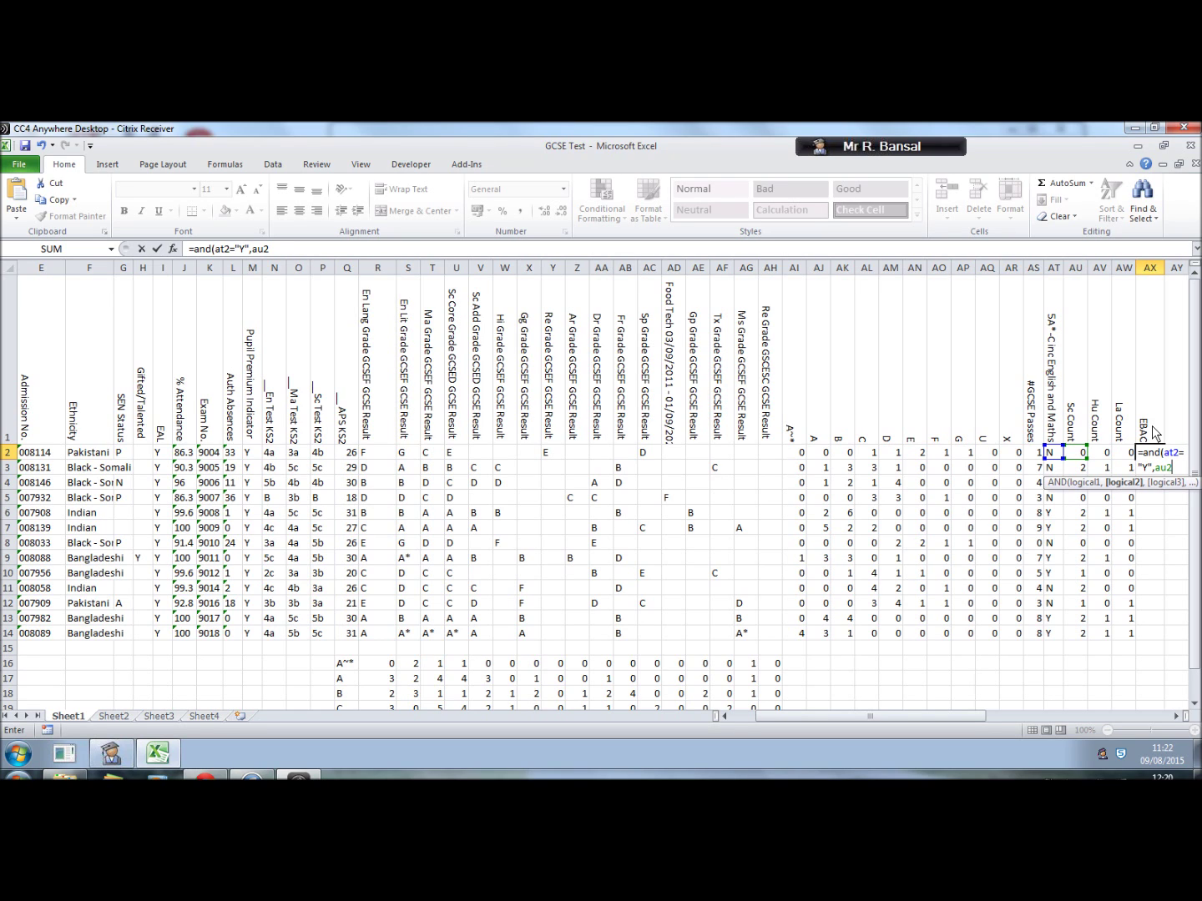
{"action": "type", "text": ">1,"}
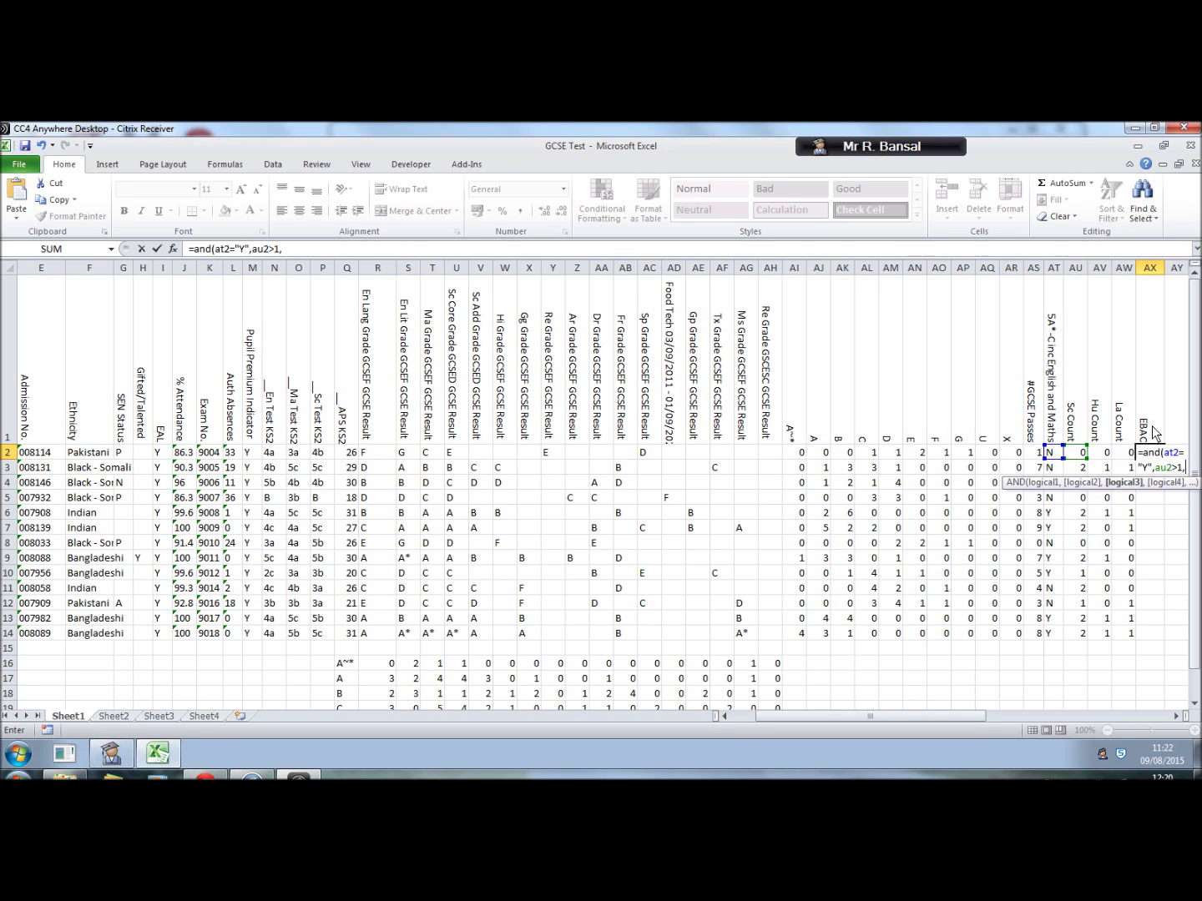
{"action": "type", "text": "aw2"}
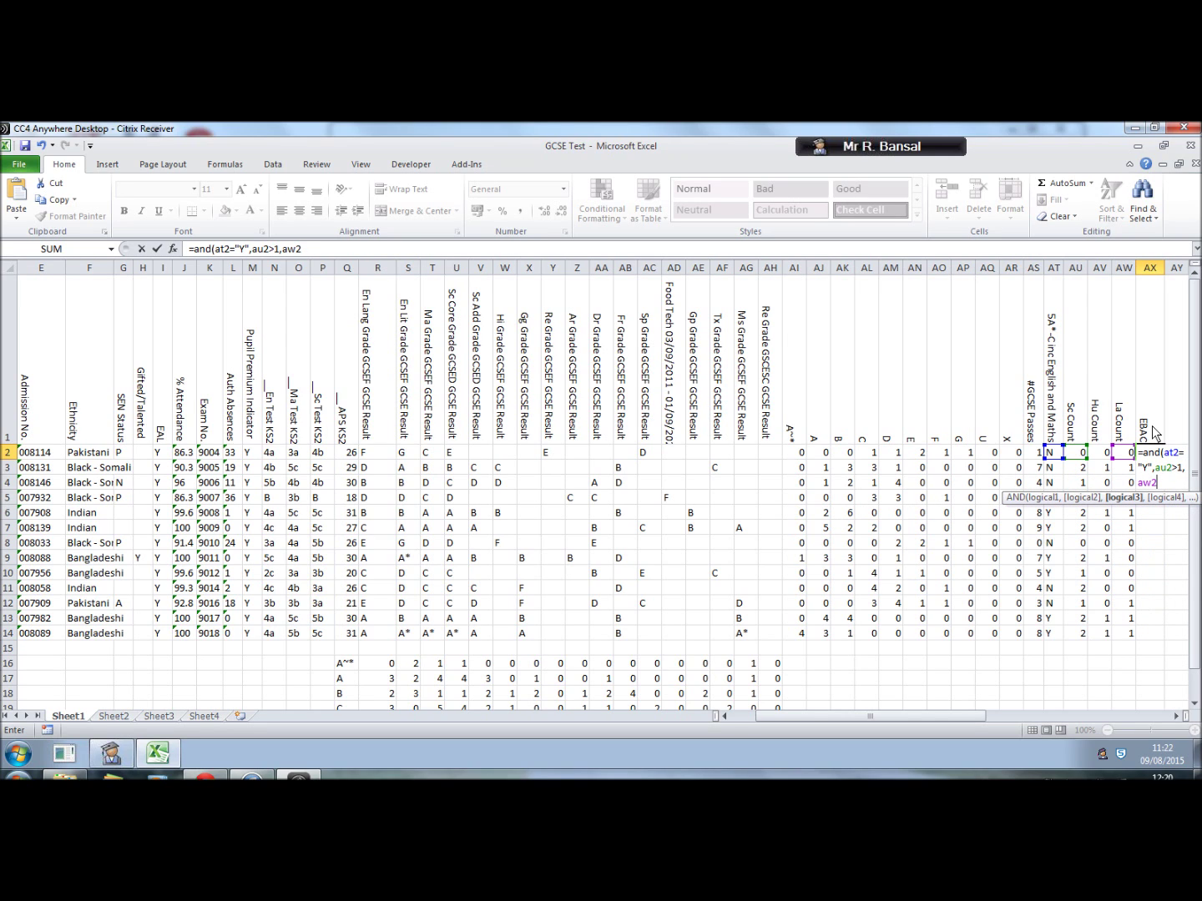
{"action": "type", "text": ">0,"}
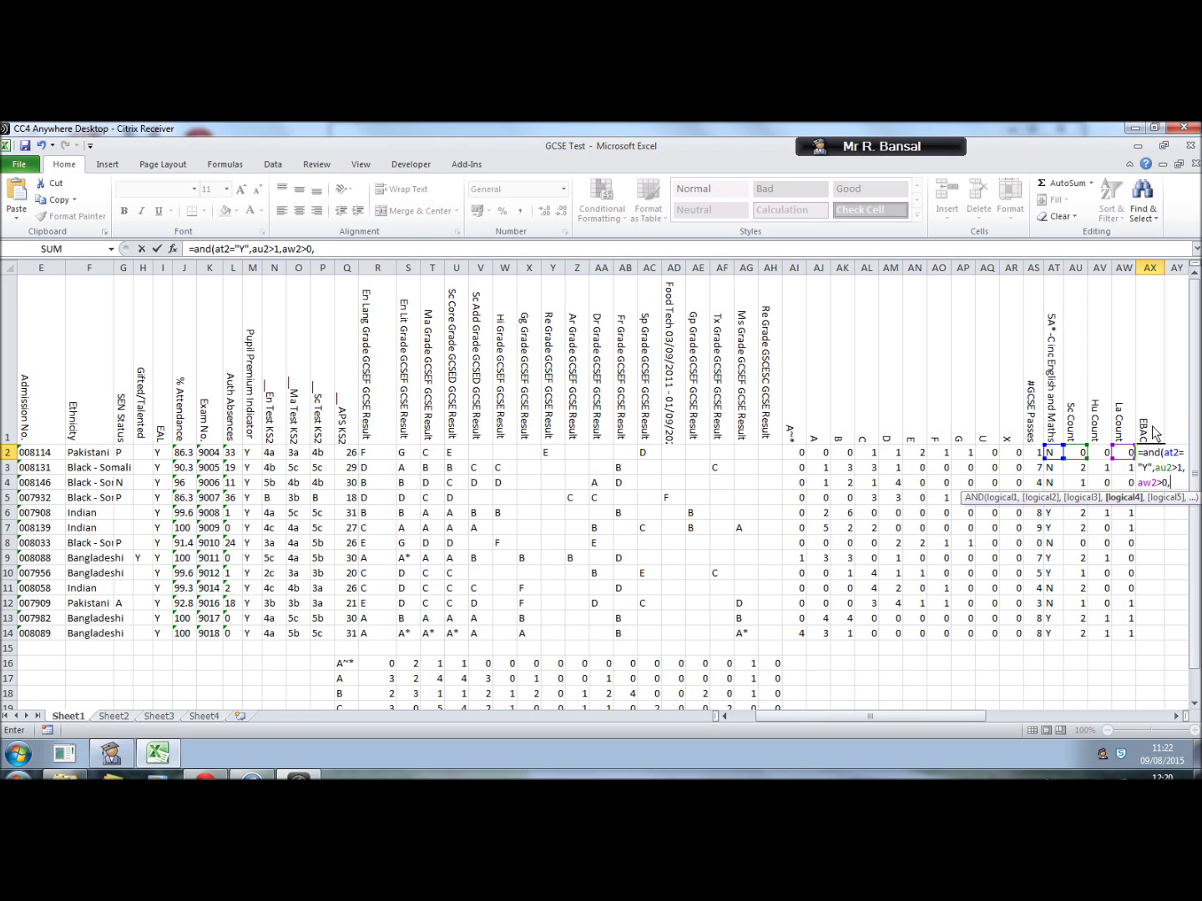
{"action": "type", "text": "av2>"}
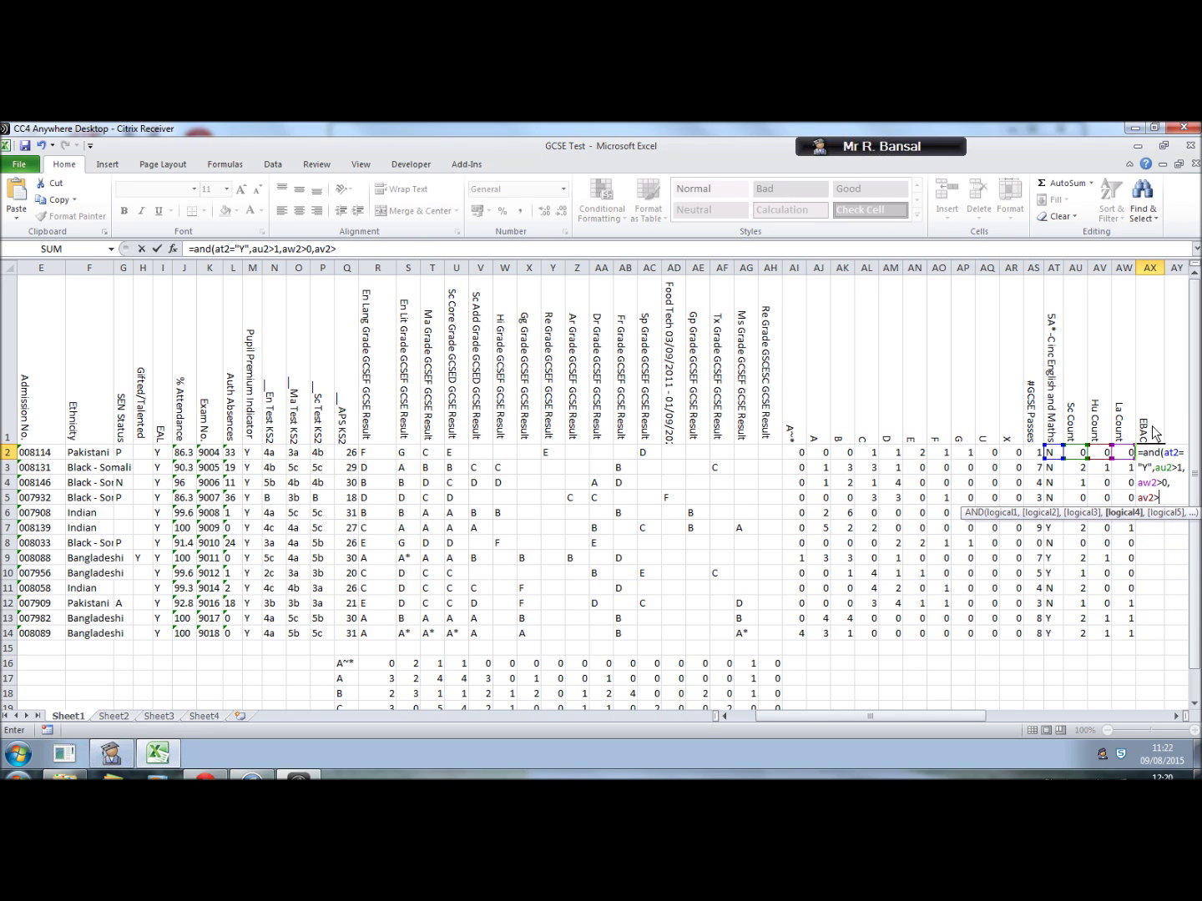
{"action": "type", "text": "0"}
{"action": "left_click", "coordinate": [359, 250]}
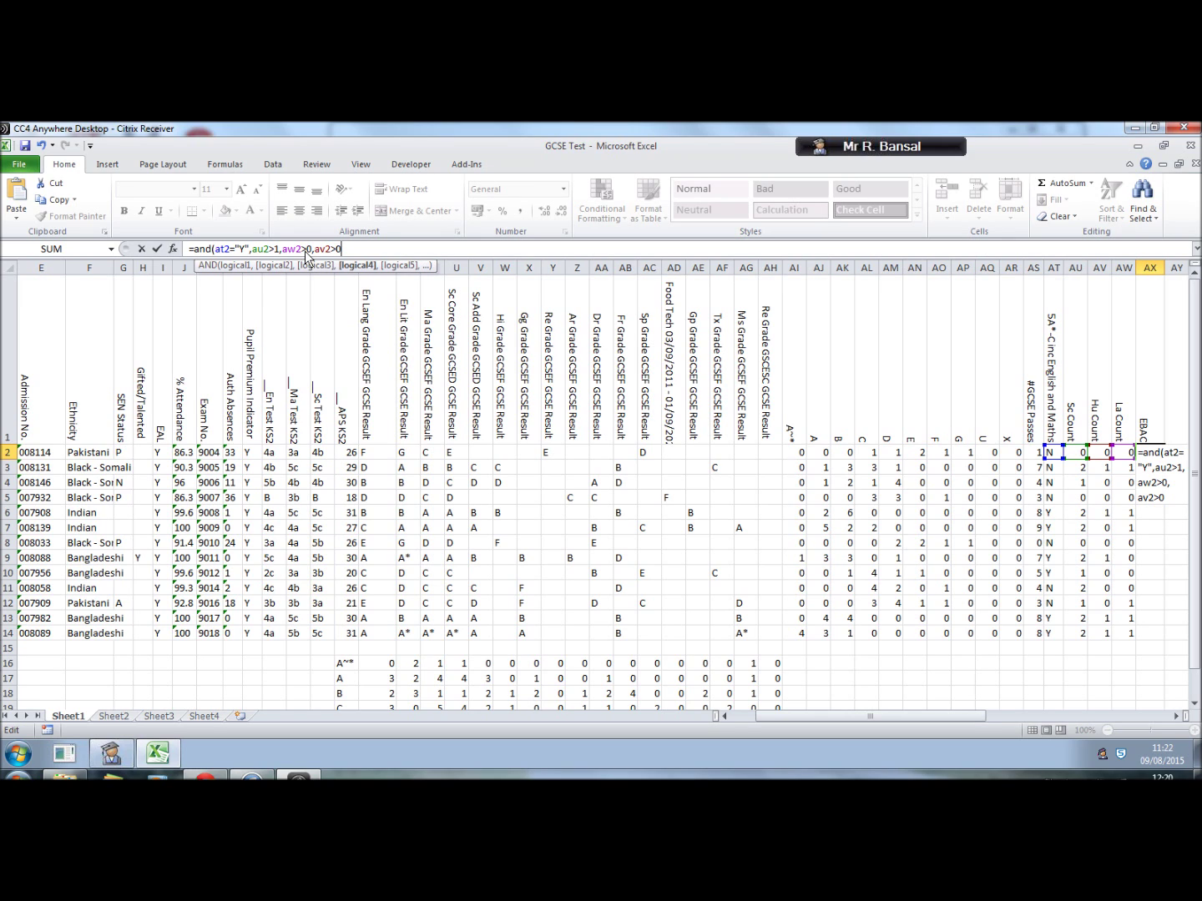
{"action": "type", "text": ")"}
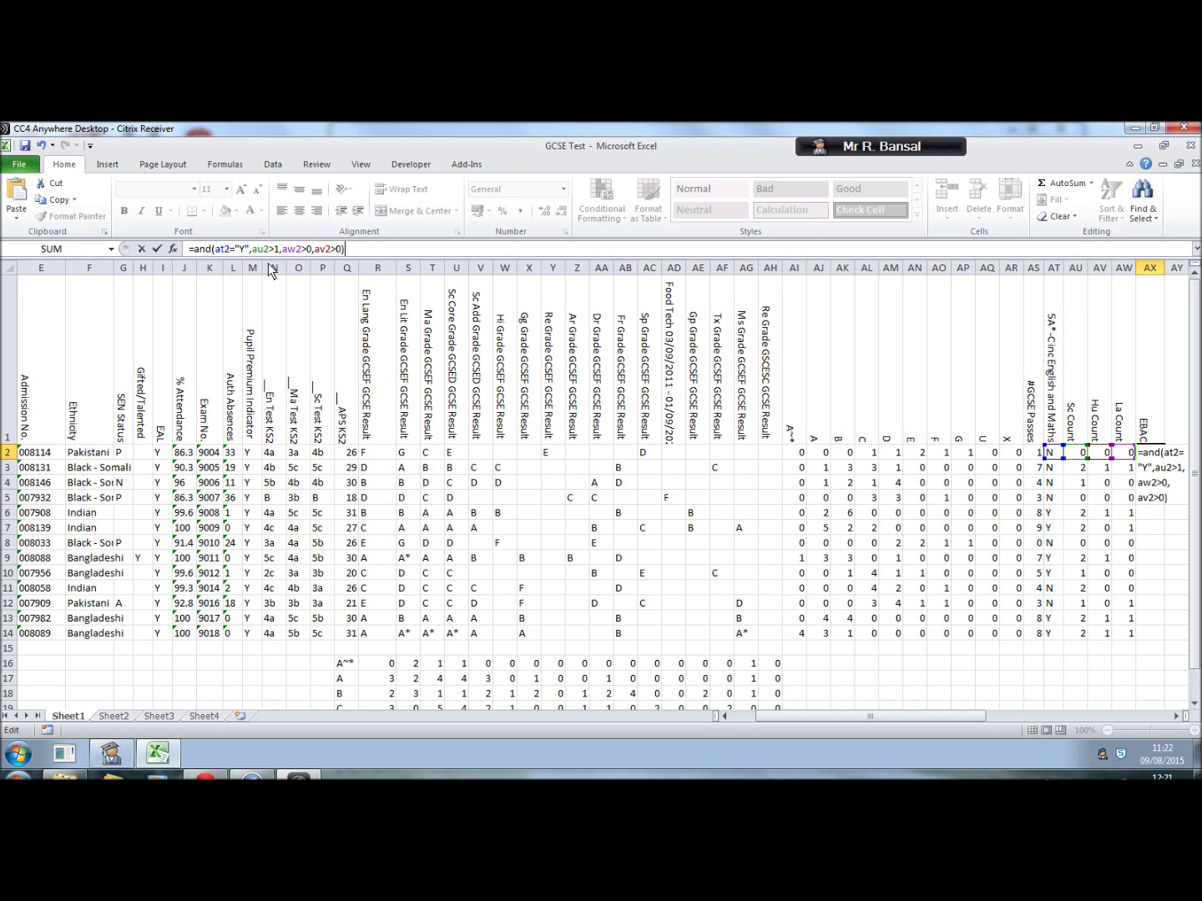
Wrap the AND test in AX2 in an IF that returns "Y" when true and "N" when false, and enter the formula
{"action": "left_click", "coordinate": [194, 249]}
{"action": "type", "text": "if"}
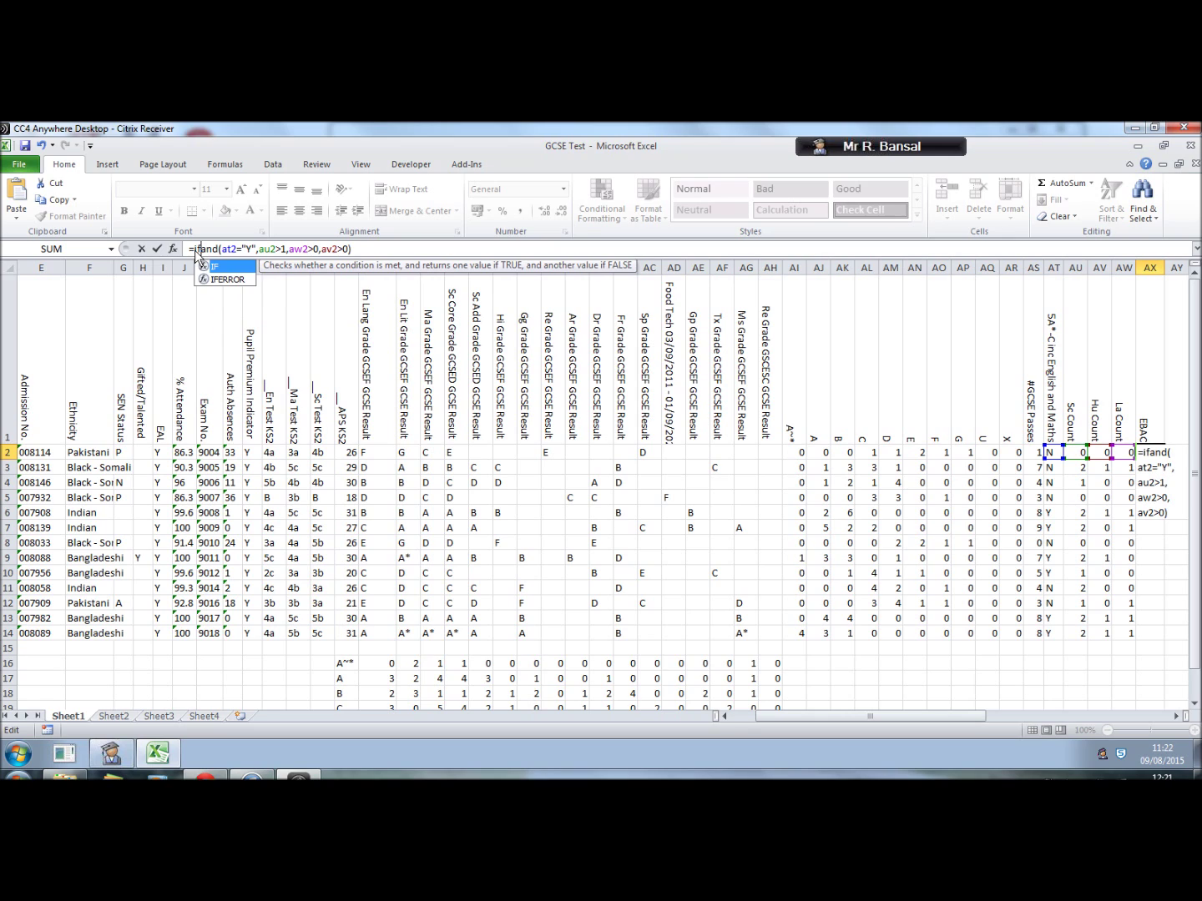
{"action": "type", "text": "("}
{"action": "left_click", "coordinate": [380, 252]}
{"action": "type", "text": ",\"Y"}
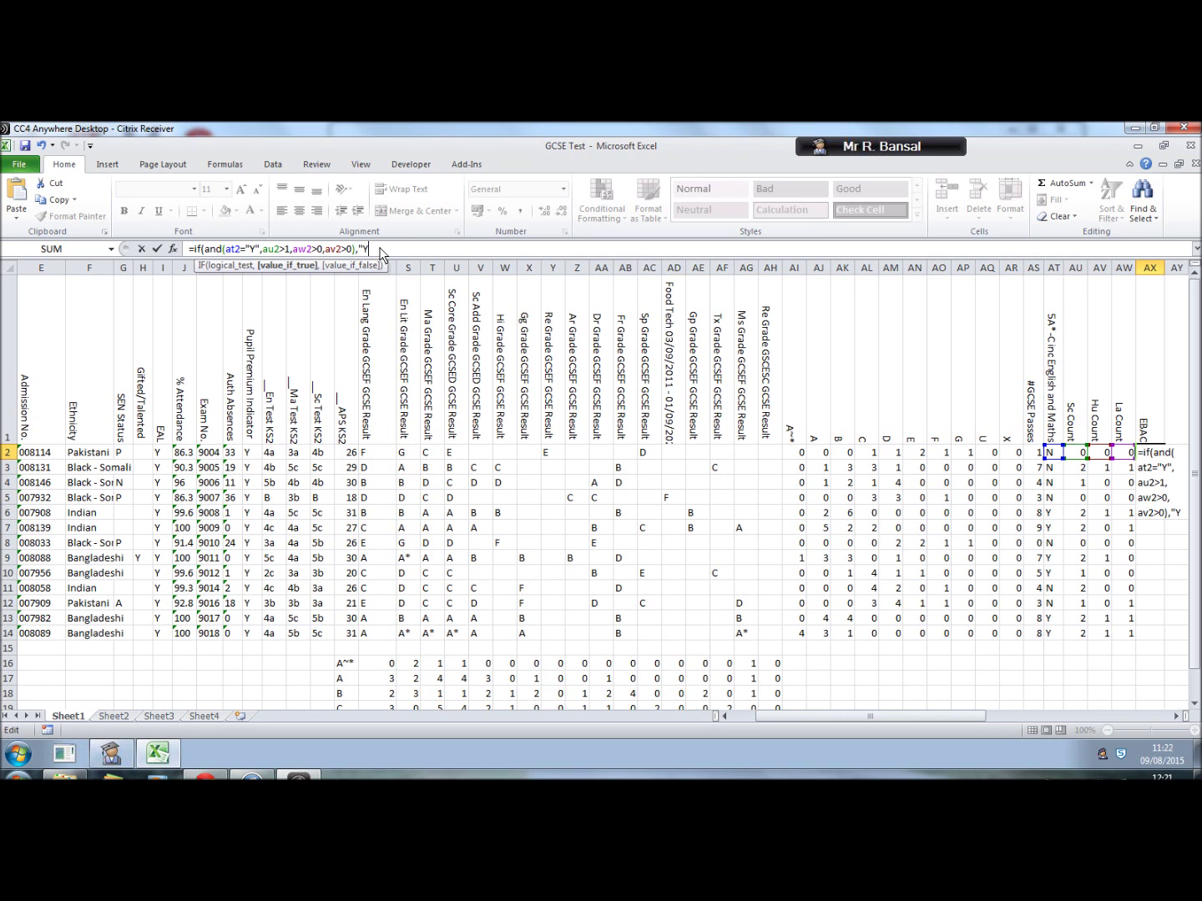
{"action": "type", "text": "\",\"N"}
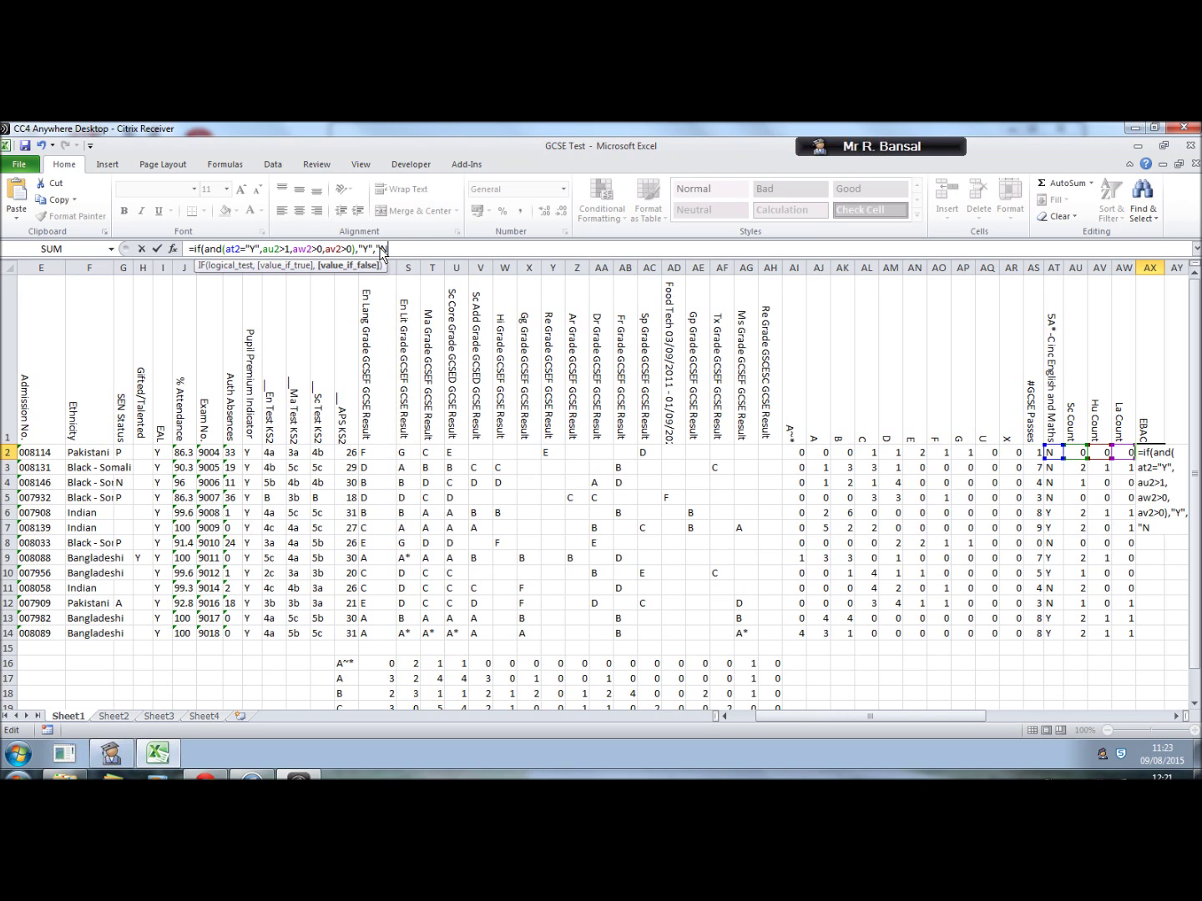
{"action": "type", "text": "\"))"}
{"action": "key", "text": "Return"}
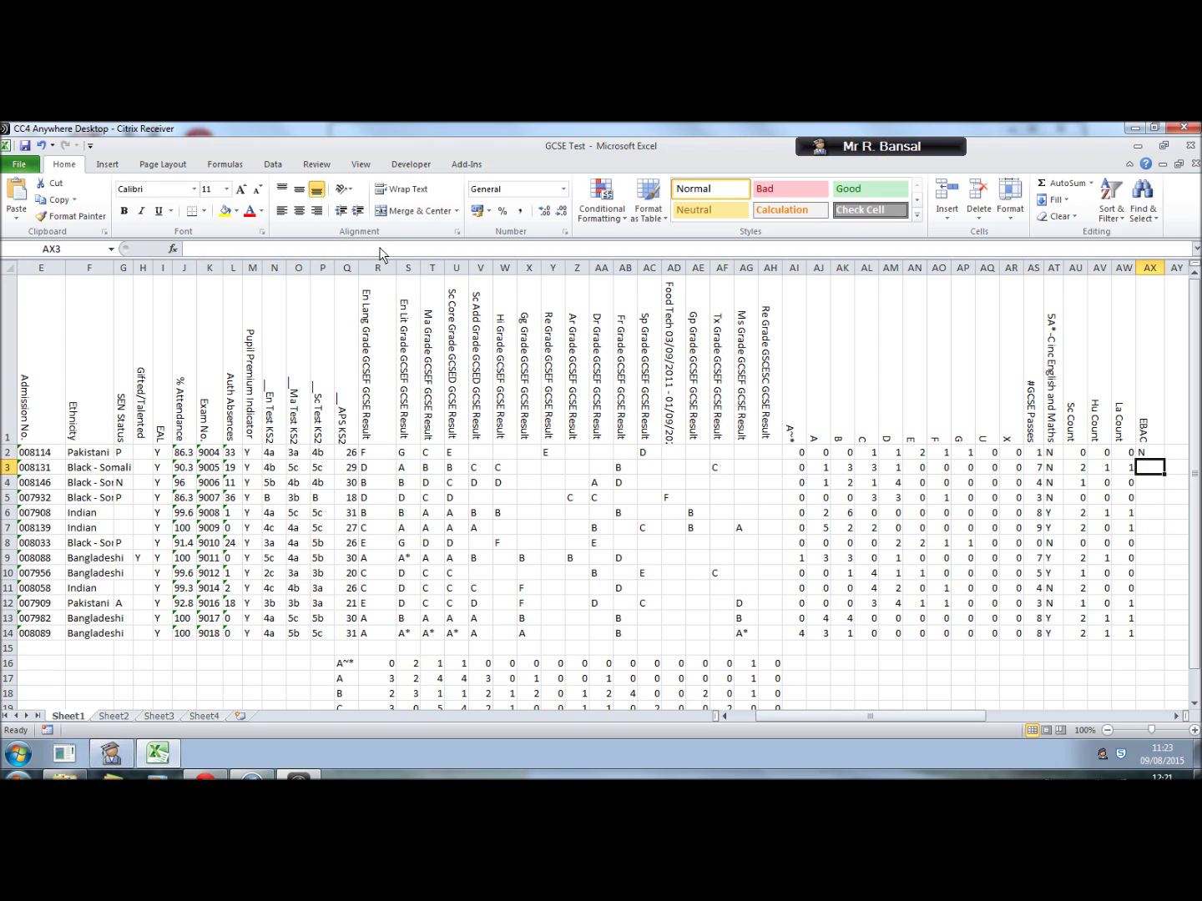
Fill the EBAC formula from AX2 down to row 14
{"action": "left_click", "coordinate": [1149, 455]}
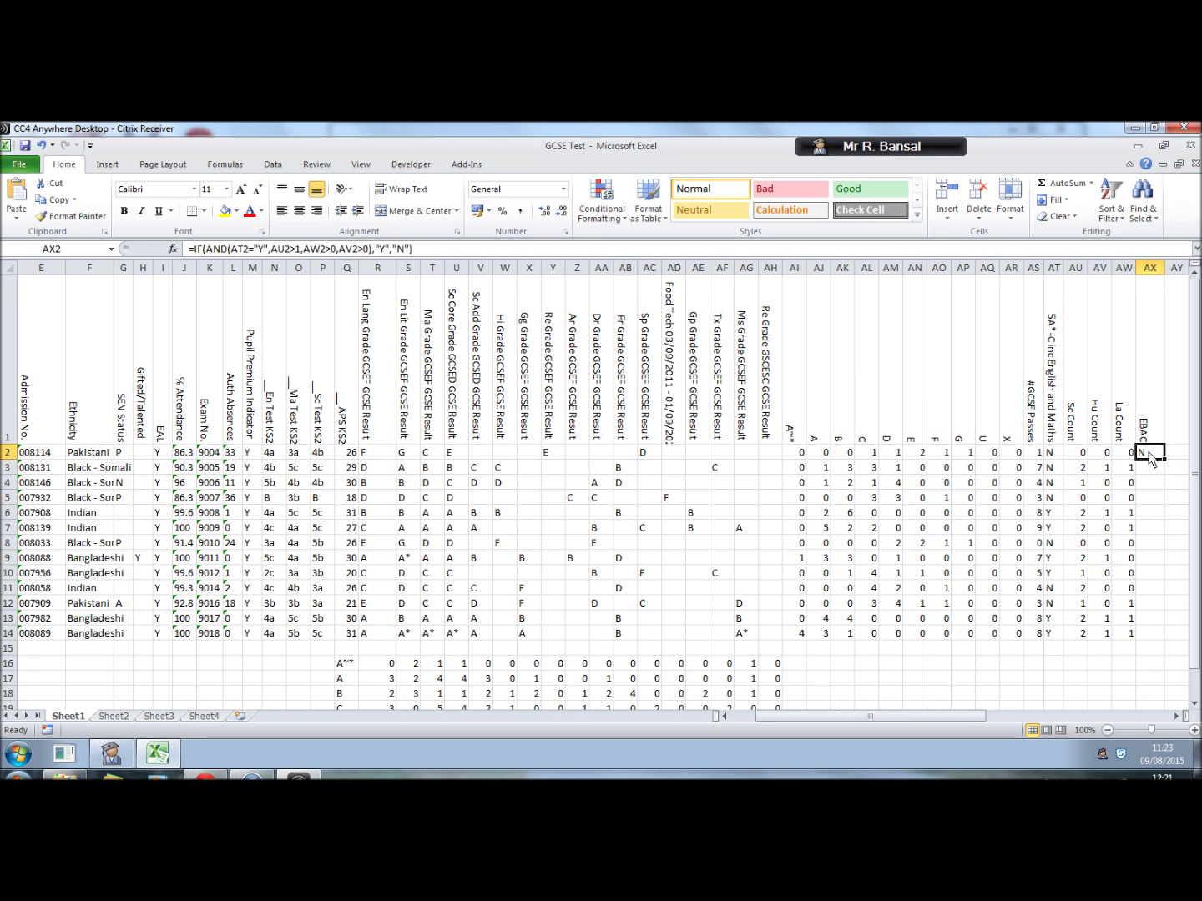
{"action": "key", "text": "shift+Down"}
{"action": "key", "text": "shift+Down"}
{"action": "key", "text": "shift+Down"}
{"action": "key", "text": "shift+Down"}
{"action": "key", "text": "shift+Down"}
{"action": "key", "text": "shift+Down"}
{"action": "key", "text": "shift+Down"}
{"action": "key", "text": "shift+Down"}
{"action": "key", "text": "shift+Down"}
{"action": "key", "text": "shift+Down"}
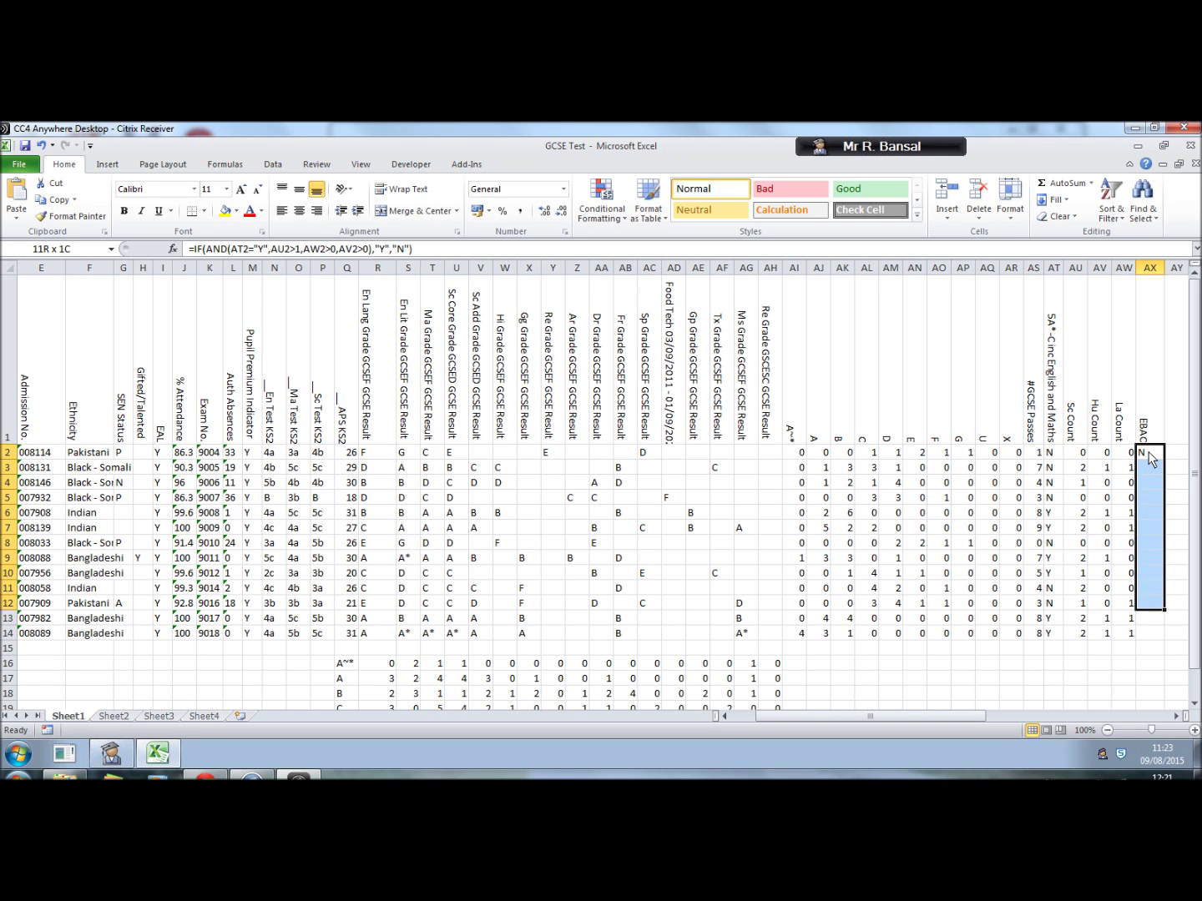
{"action": "key", "text": "shift+Down"}
{"action": "key", "text": "shift+Down"}
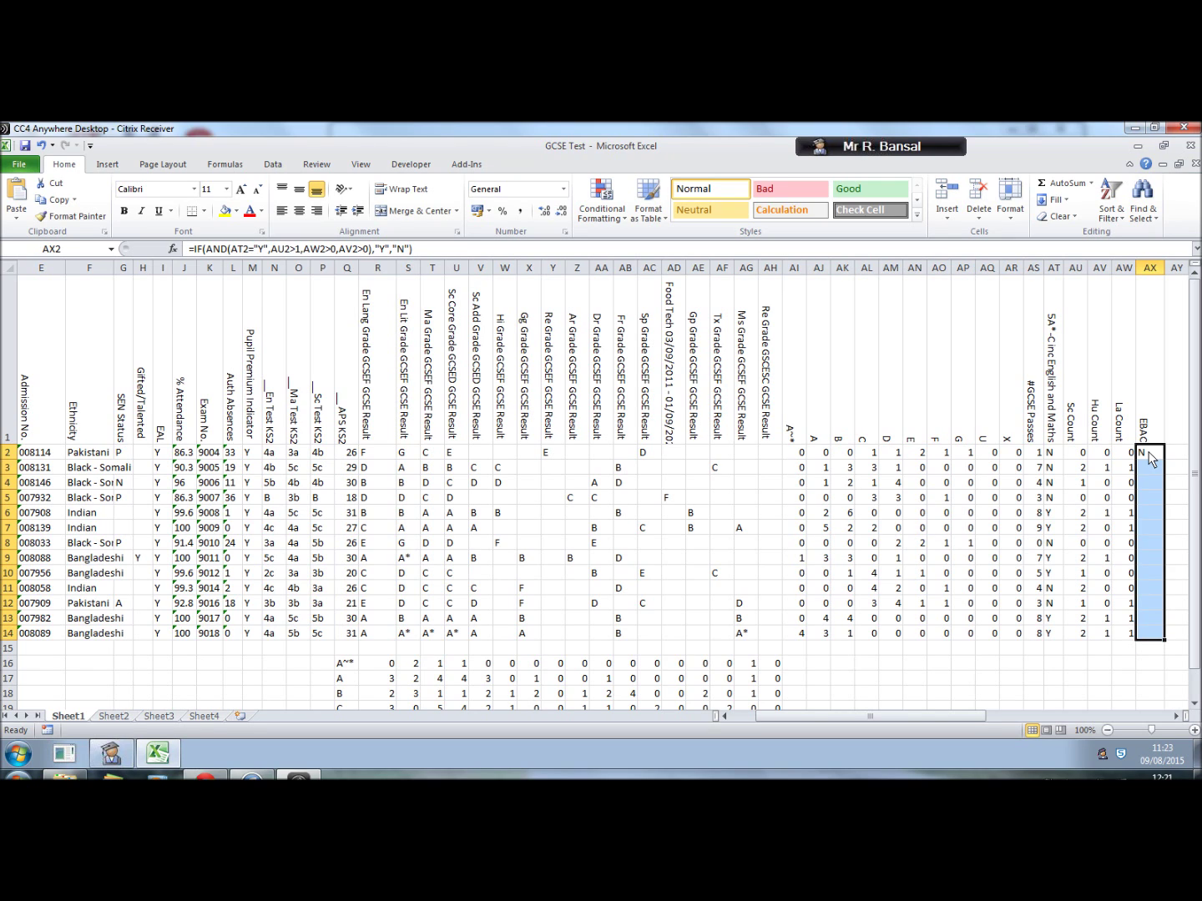
{"action": "key", "text": "ctrl+d"}
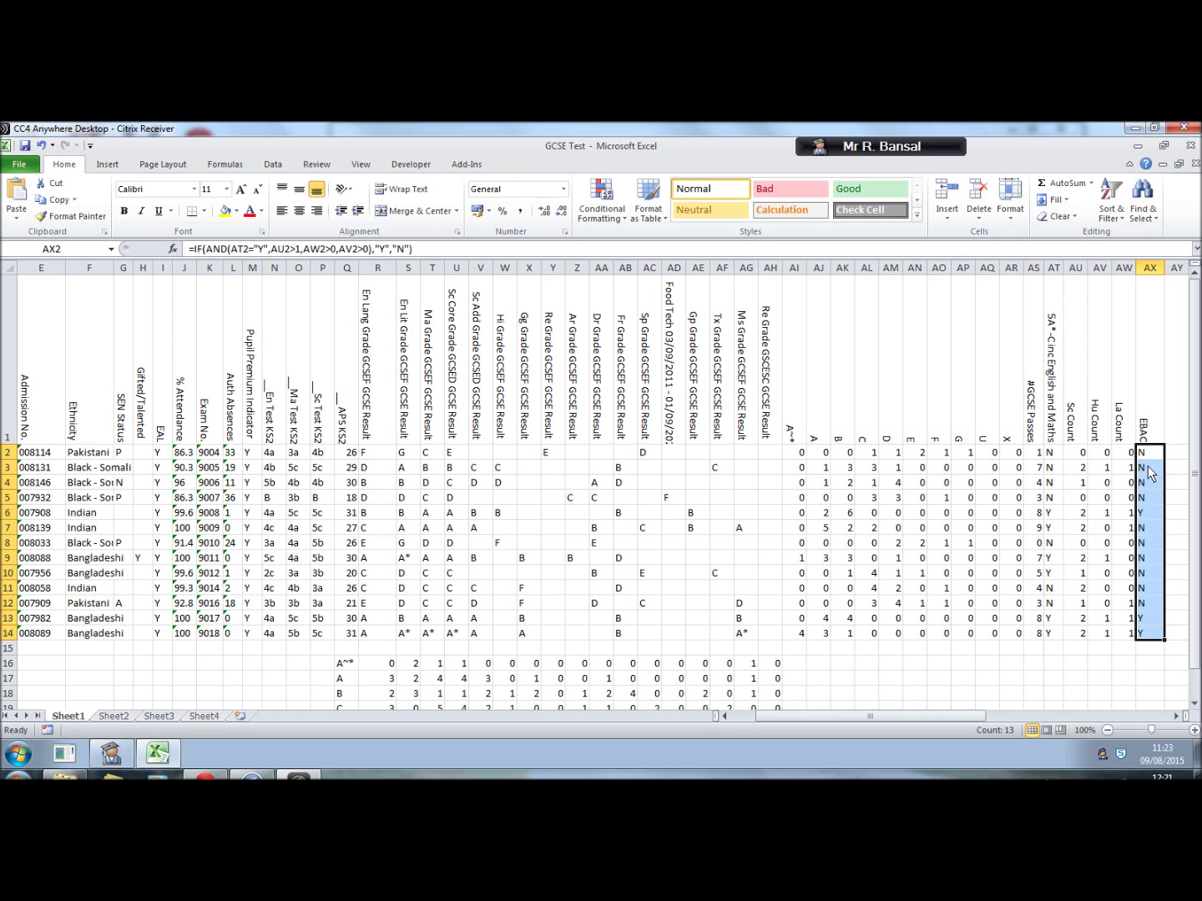